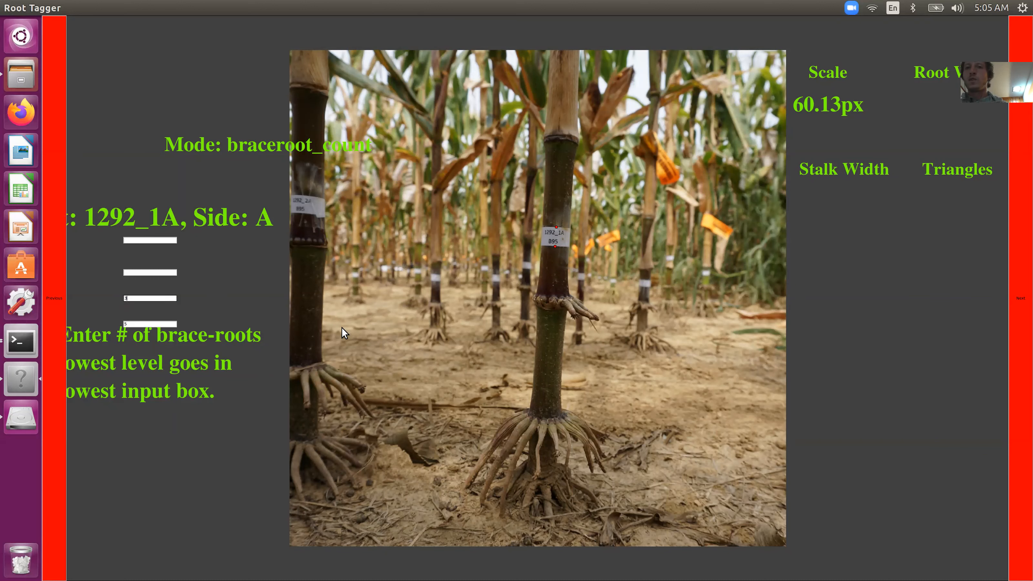
Step: Measure the width of a lowest-level brace root on plant 1292_1A, and the stalk width across its label
key("Return")
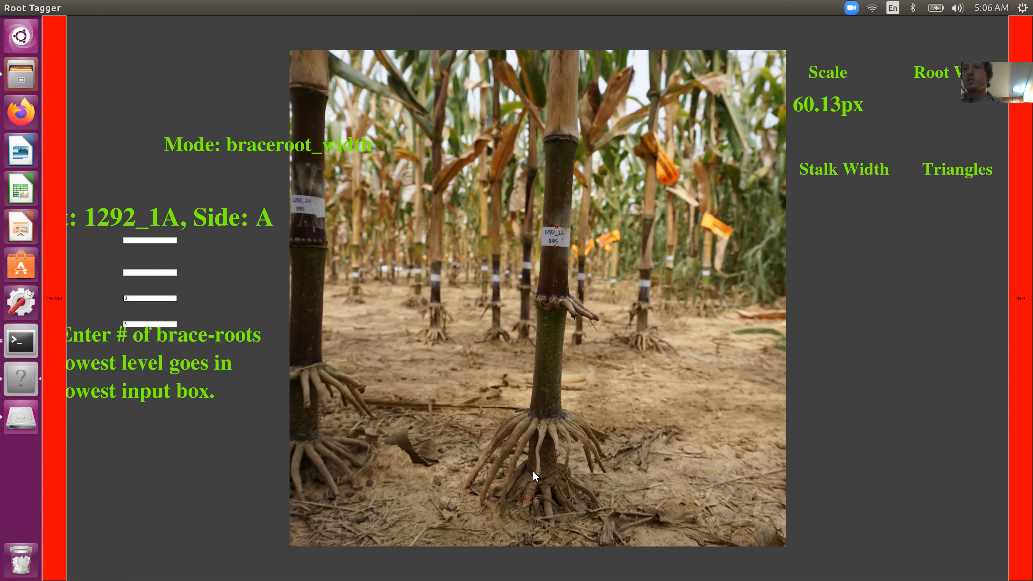
left_click(524, 499)
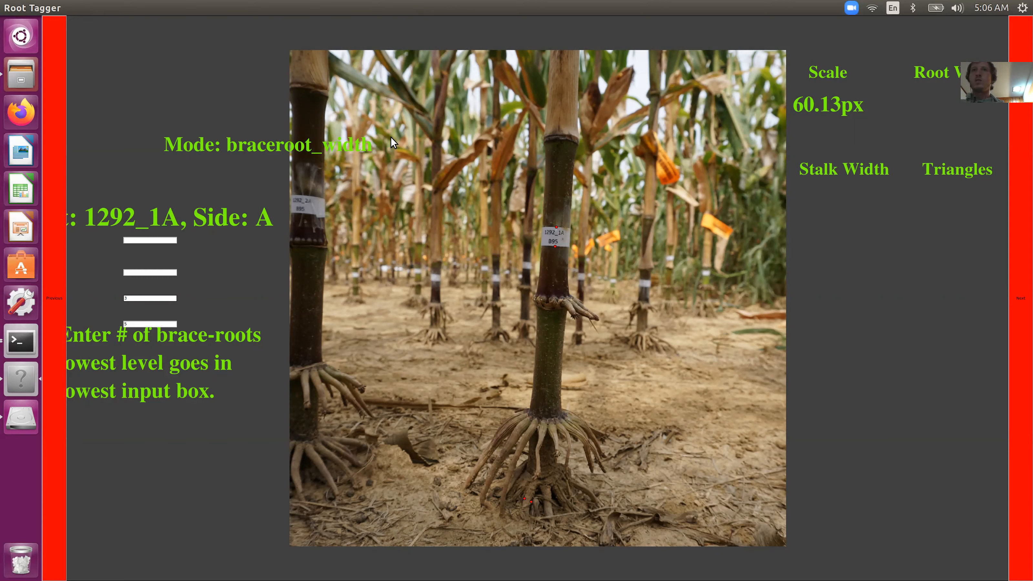
key("Return")
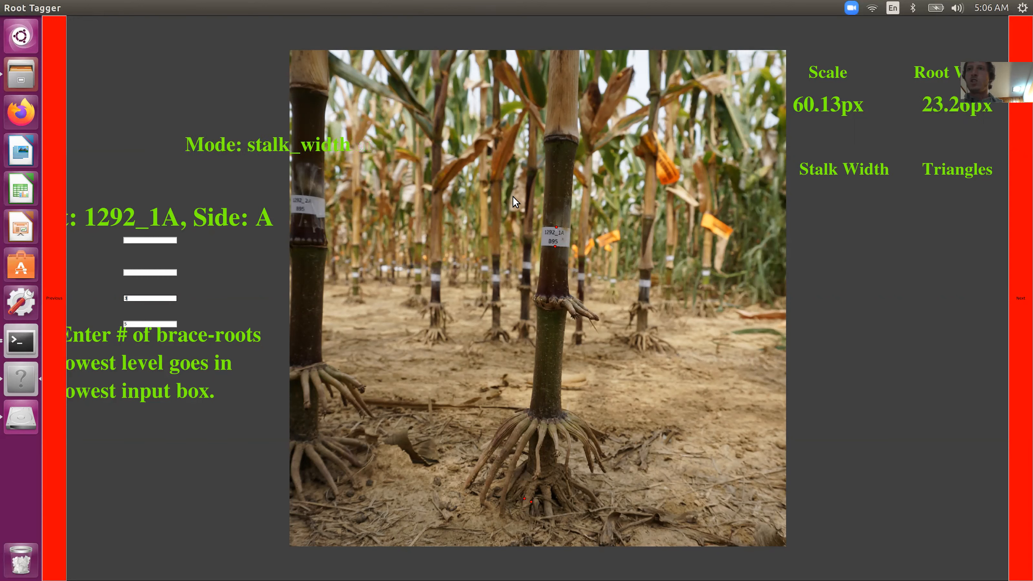
left_click(541, 237)
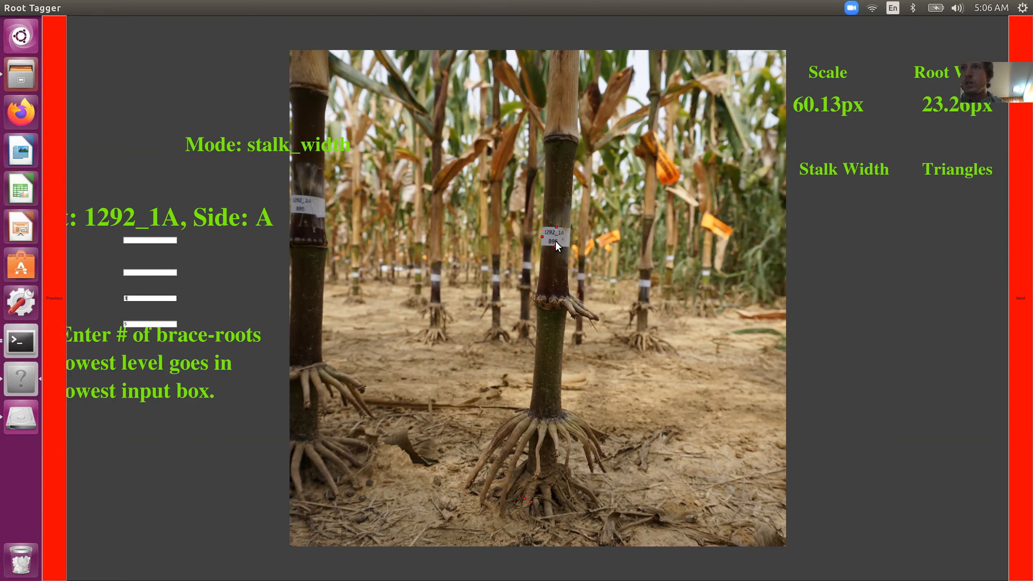
left_click(570, 240)
key("Return")
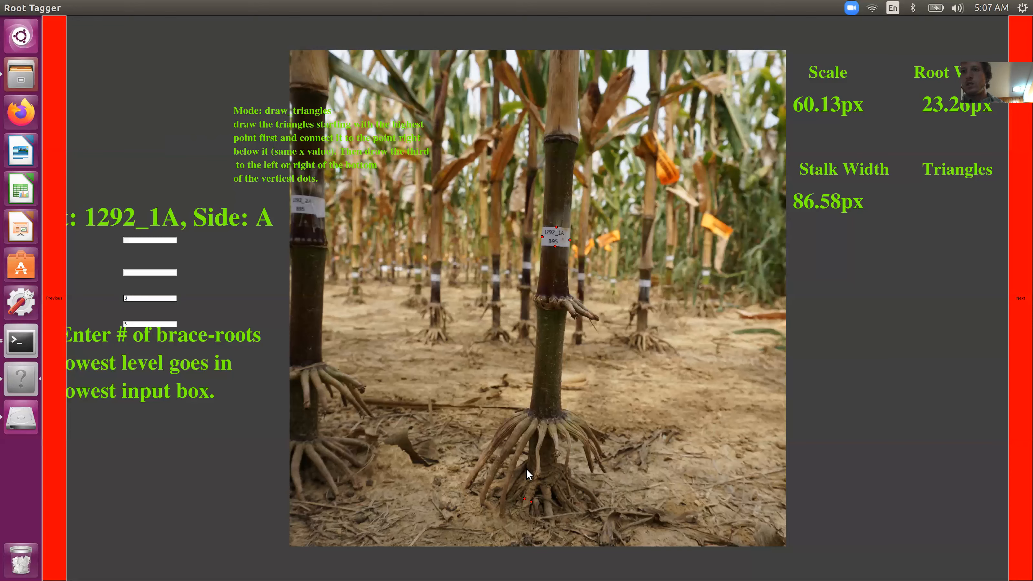
Step: Draw right triangles over the lowest brace roots on both sides of the 1292_1A stalk, and advance to the next plant image
left_click(526, 493)
left_click(492, 492)
left_click(594, 498)
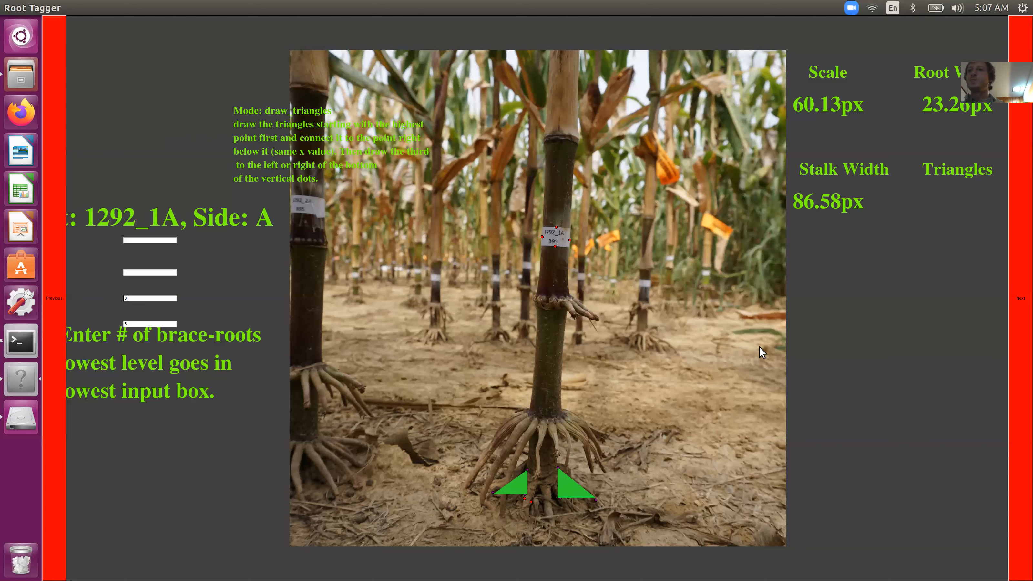
key("Return")
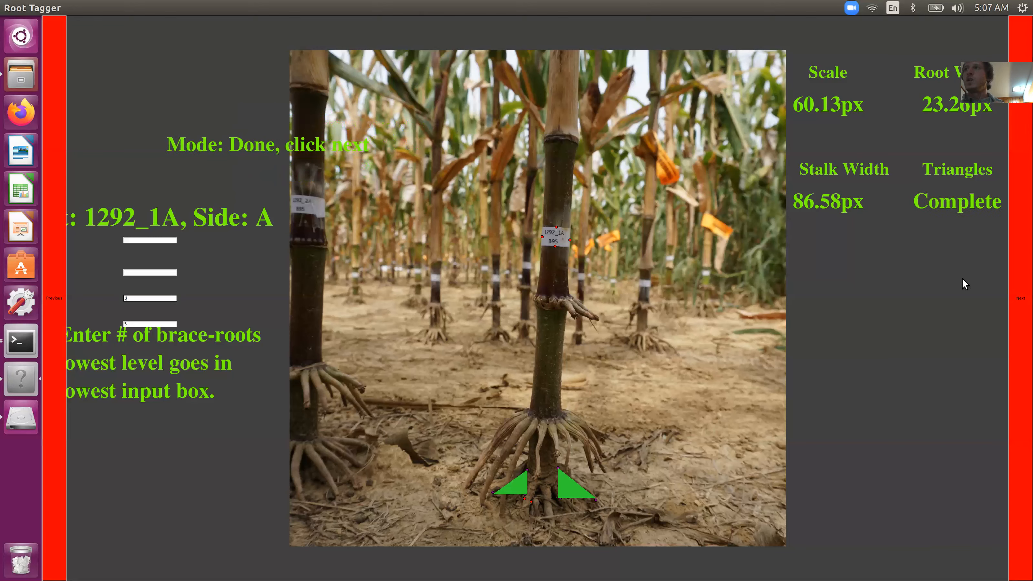
left_click(1021, 287)
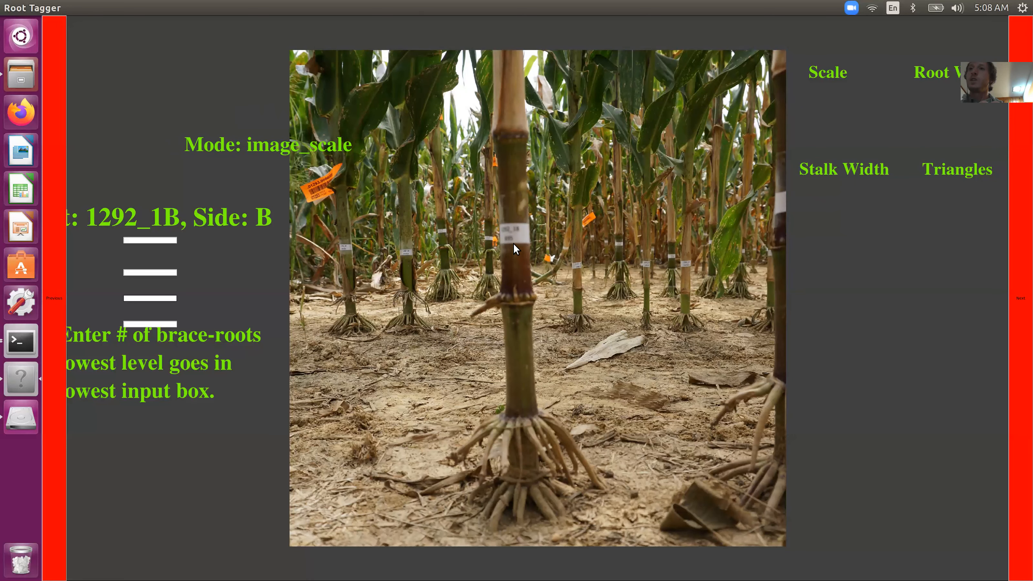
Step: Mark the upper and lower edges of the label on plant 1292_1B, and quit Root Tagger
left_click(506, 223)
mouse_move(7, 6)
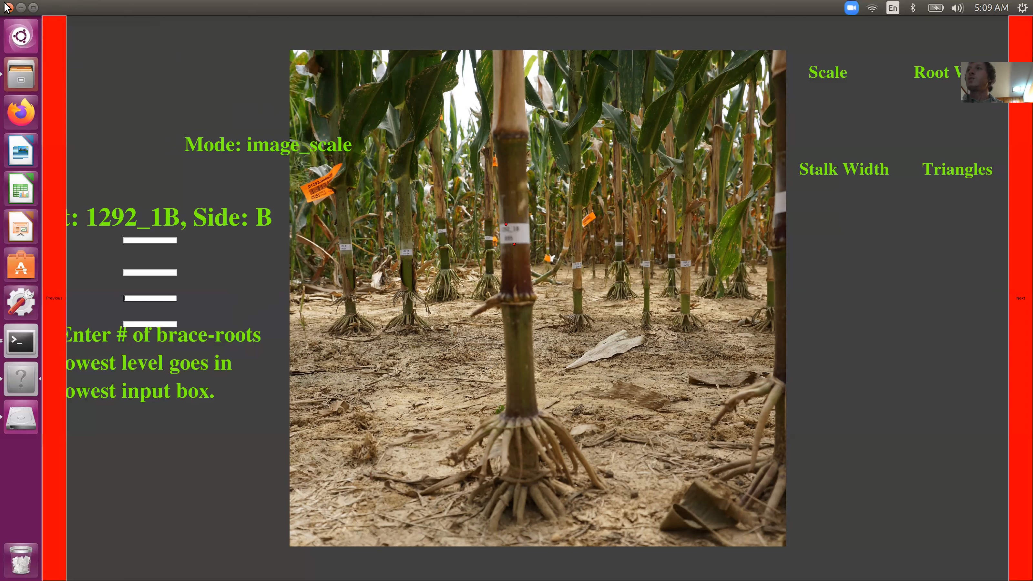
left_click(8, 6)
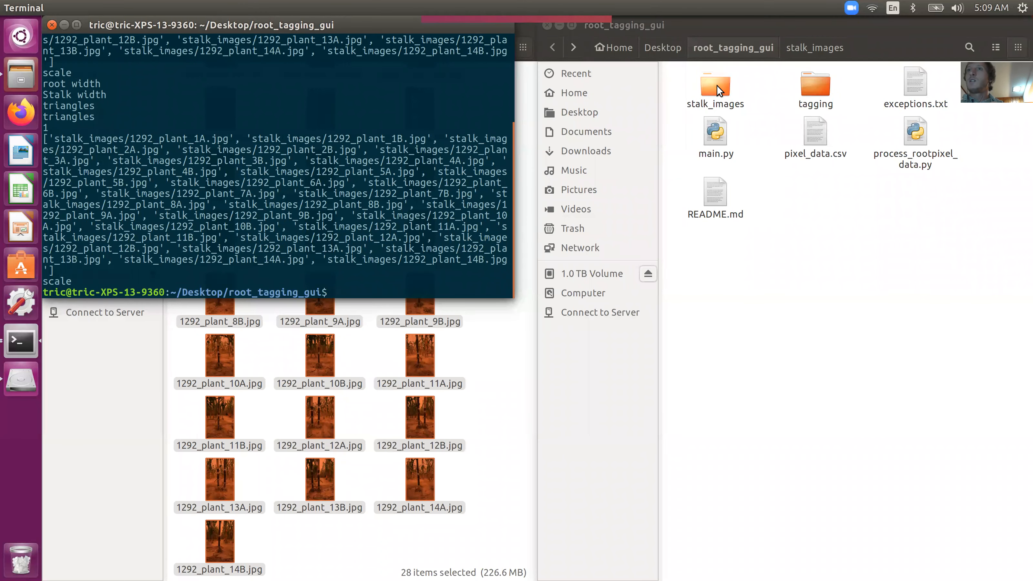
Step: Look through the plant photos in the stalk_images folder, selecting 1292_plant_1A to 9B, and return to root_tagging_gui
double_click(716, 90)
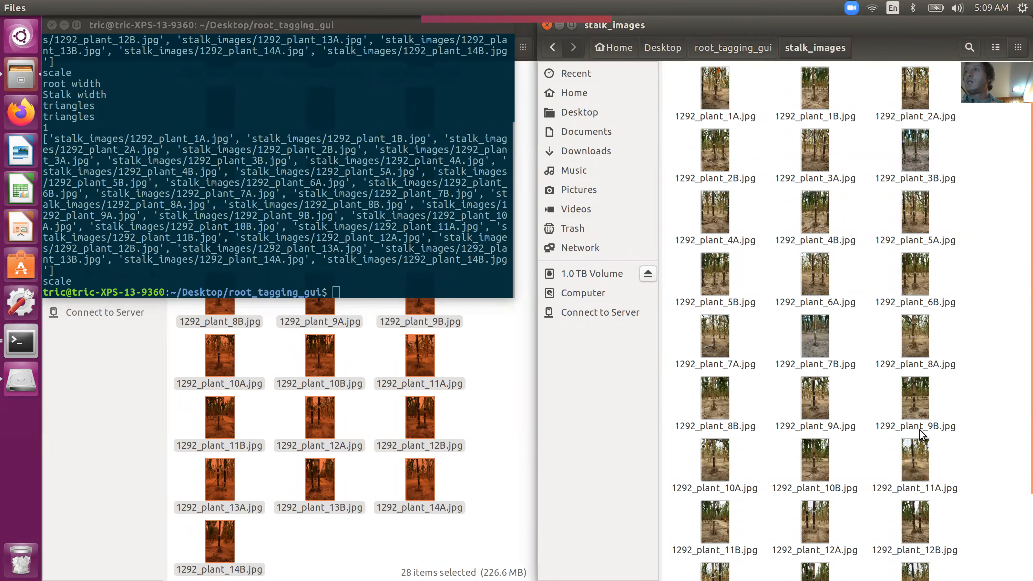
left_click_drag(915, 403, 860, 322)
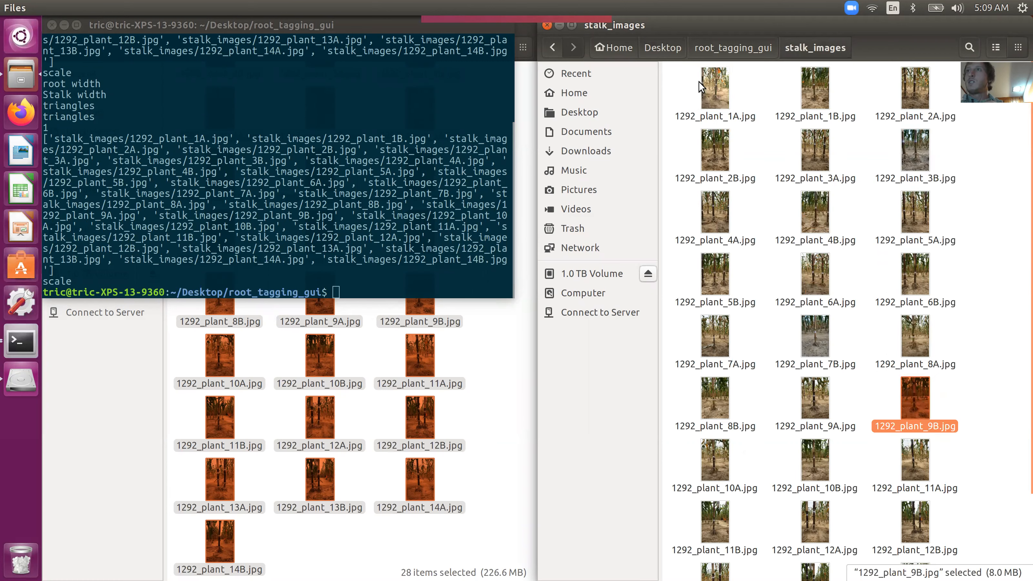
left_click(712, 85, "shift")
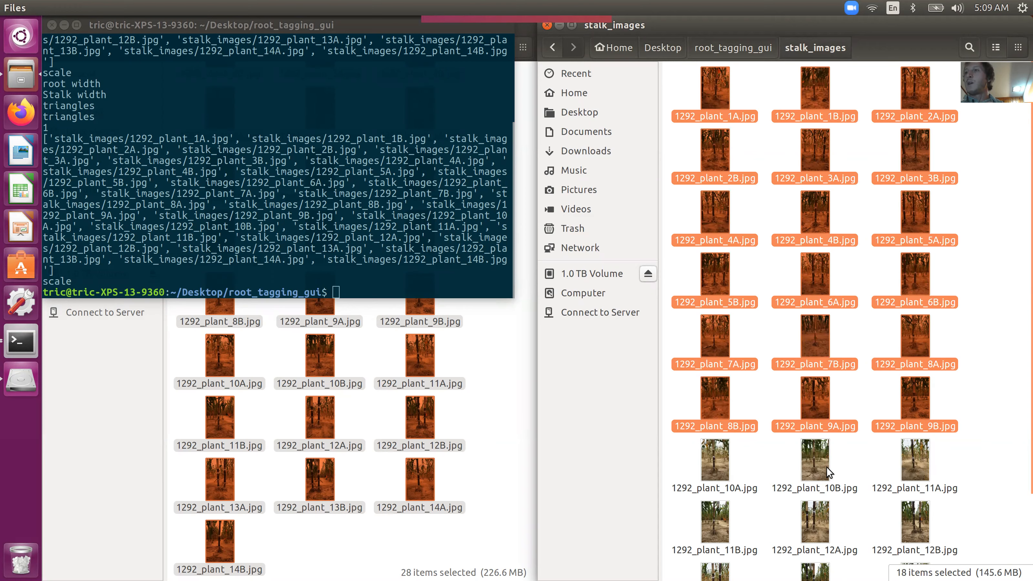
left_click(815, 474)
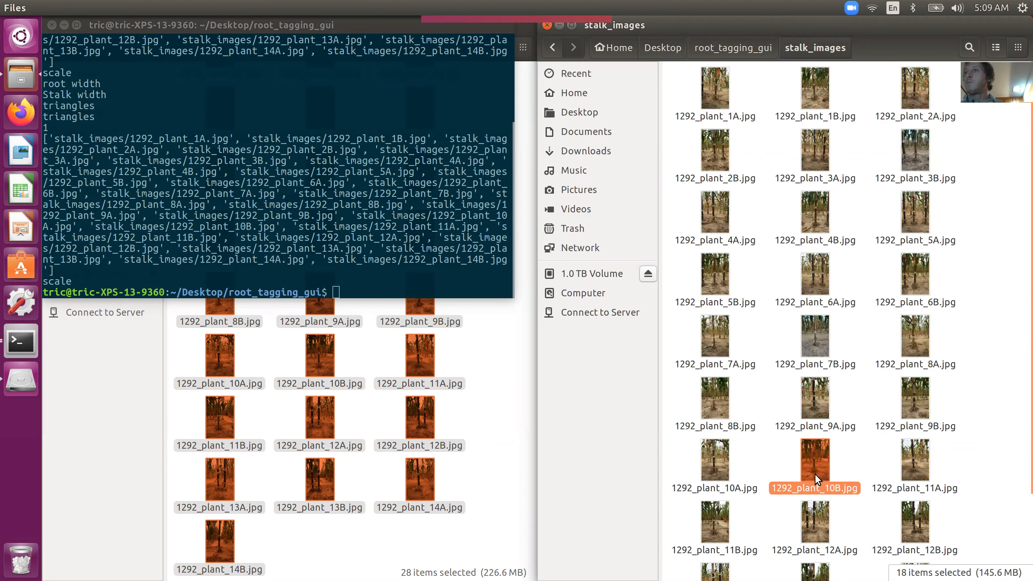
left_click(720, 479)
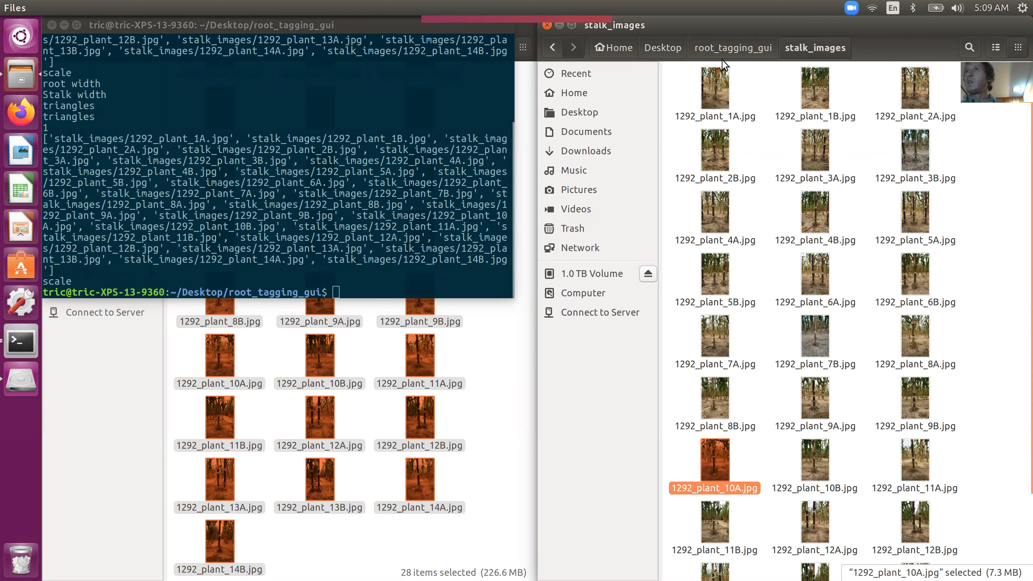
left_click(727, 48)
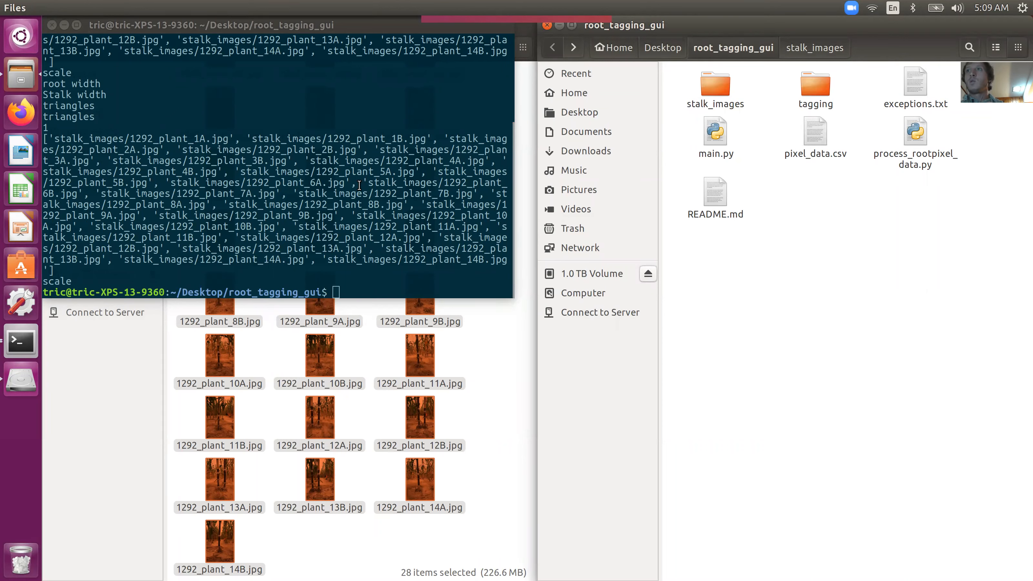
Step: Open pixel_data.csv in LibreOffice Calc, accepting the default text import settings
double_click(819, 155)
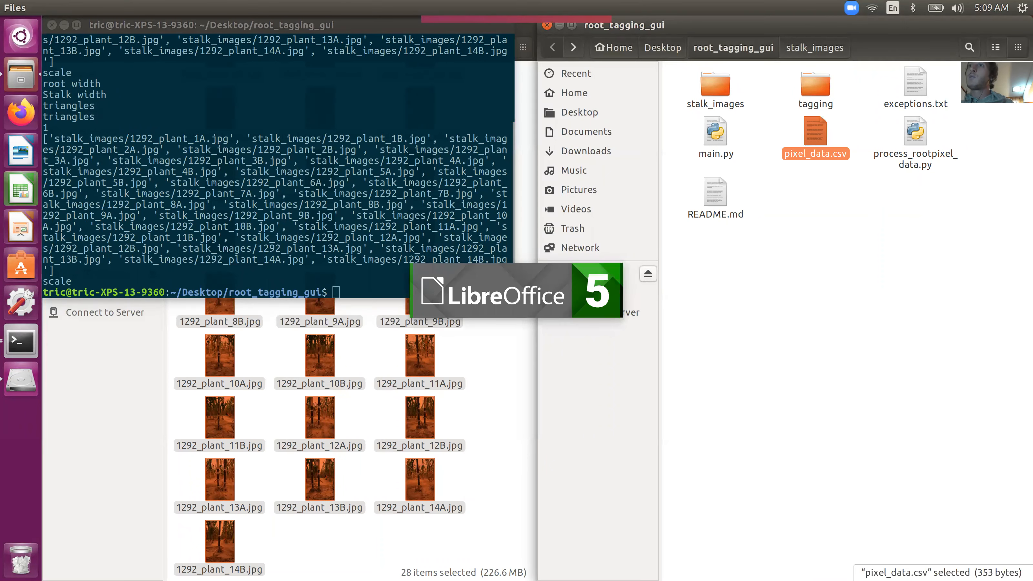
left_click_drag(574, 141, 358, 84)
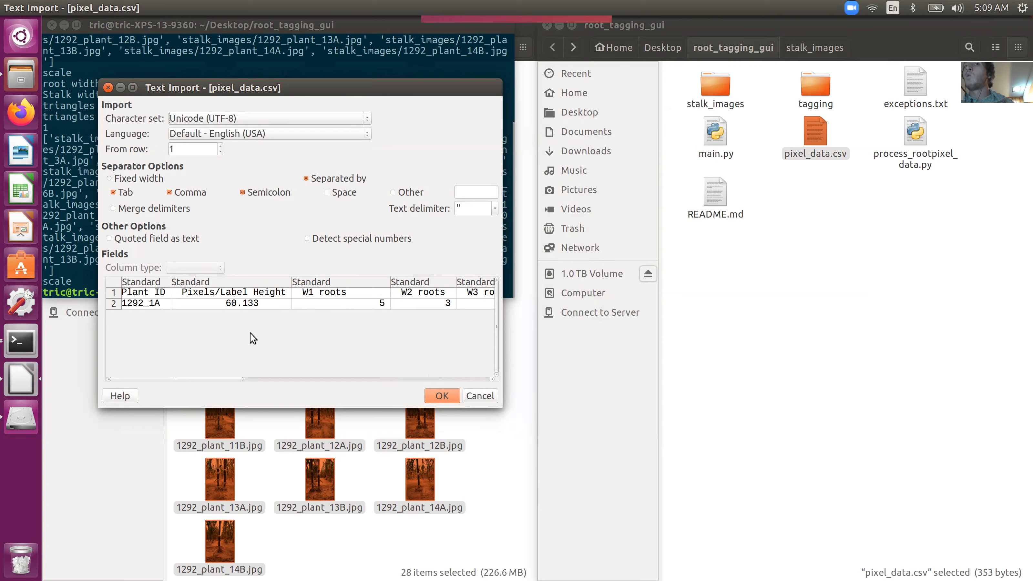
left_click(442, 394)
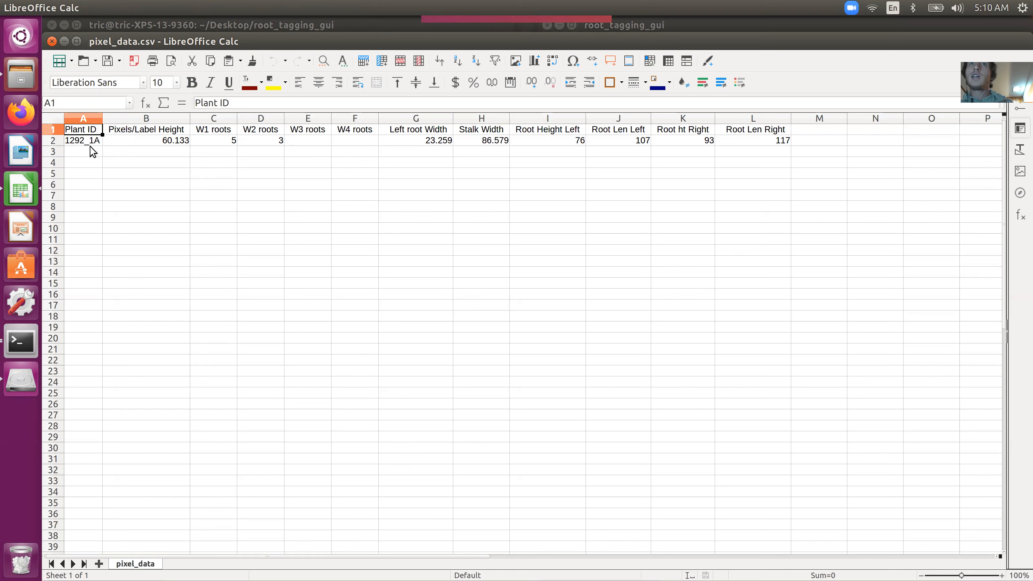
Step: Examine the measurements recorded for plant 1292_1A in row 2, and close the spreadsheet
left_click_drag(95, 131, 80, 144)
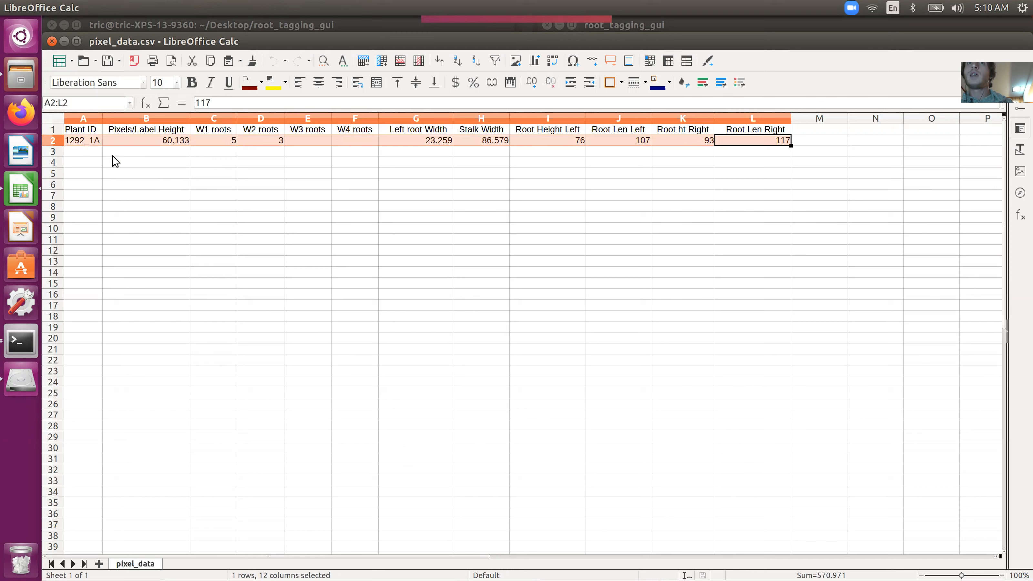
left_click(83, 152)
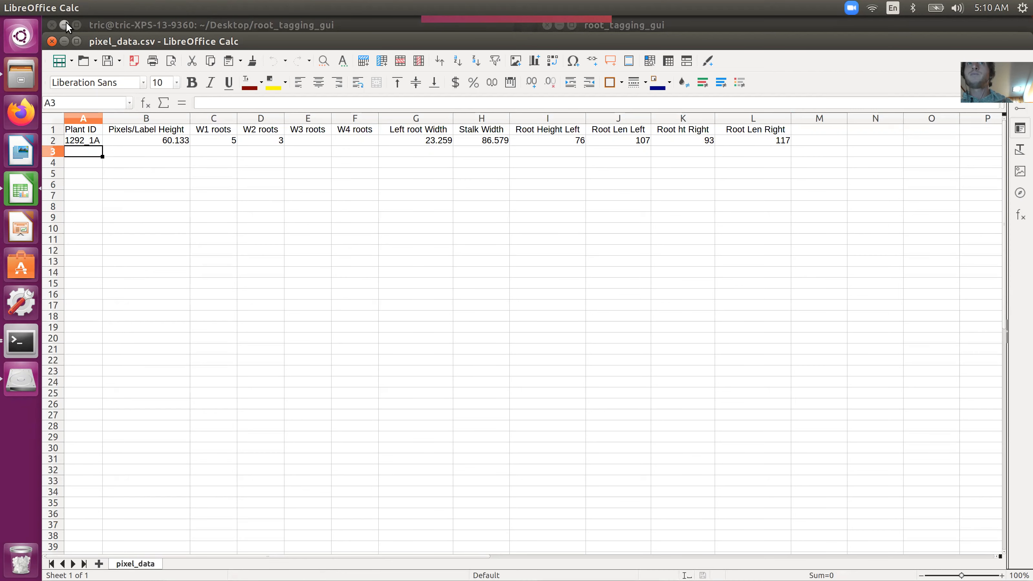
left_click(53, 42)
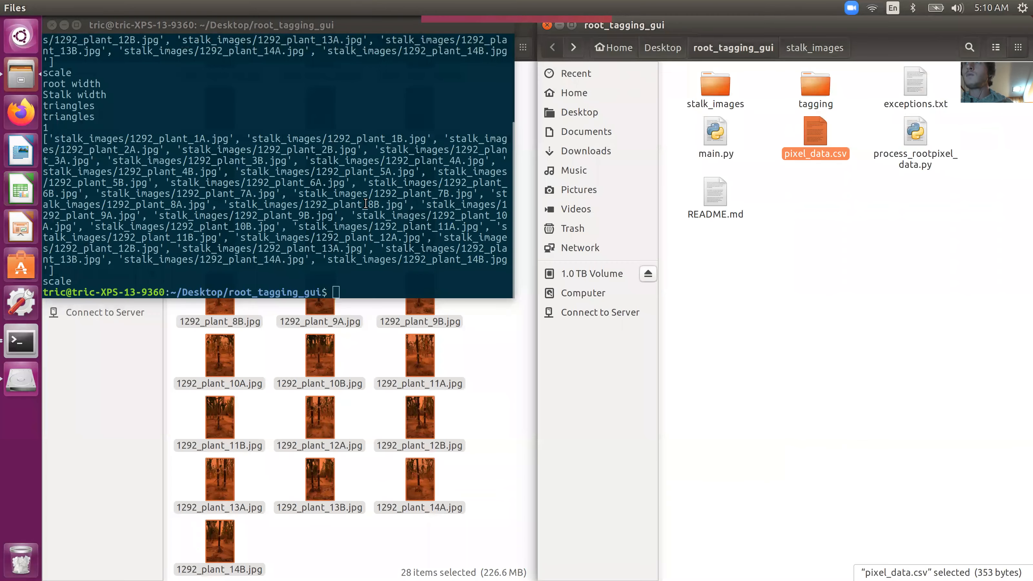
Step: Relaunch Root Tagger from the terminal with "python main.py", and mark the label height on plant 1292_1A as the image scale
left_click(483, 242)
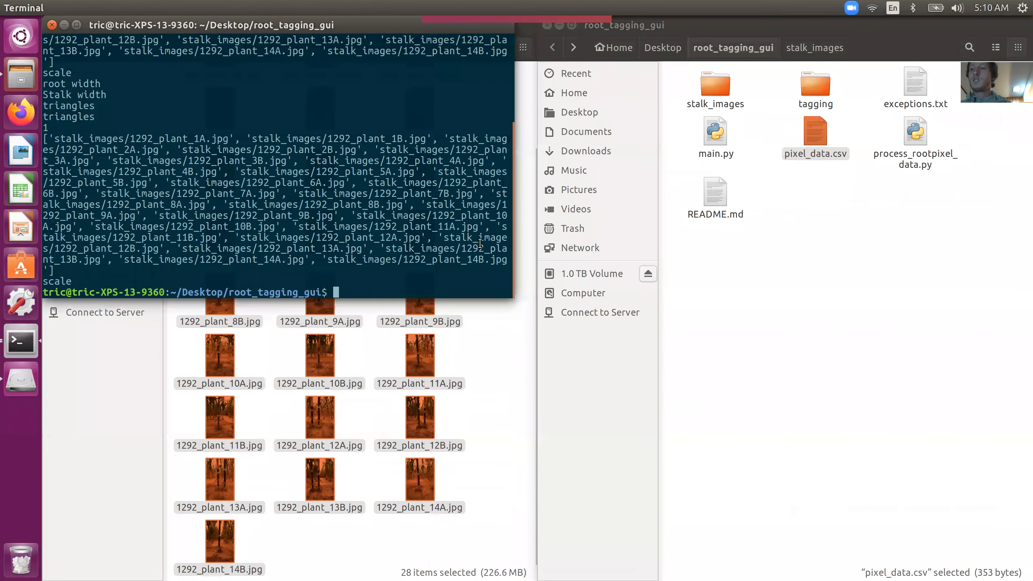
type("python main.py")
key("Return")
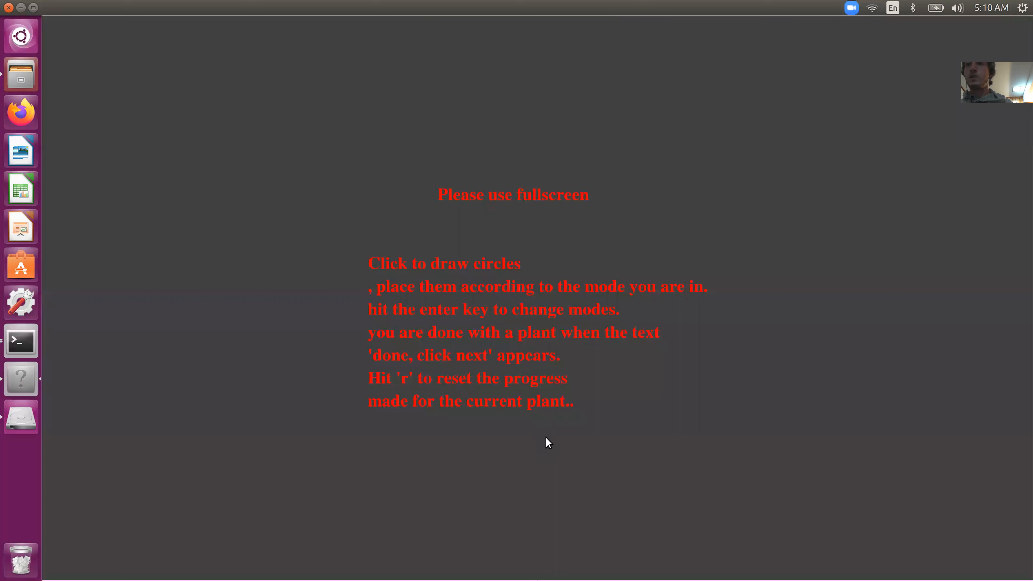
left_click(547, 437)
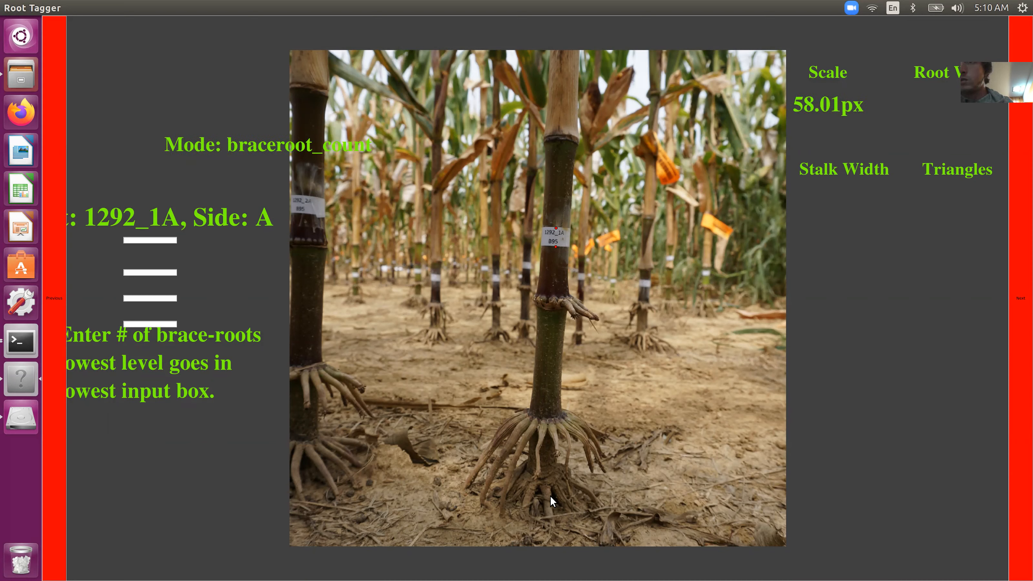
Step: Enter brace-root counts of 5 for the lowest level and 3 for the level above on plant 1292_1A
type("5")
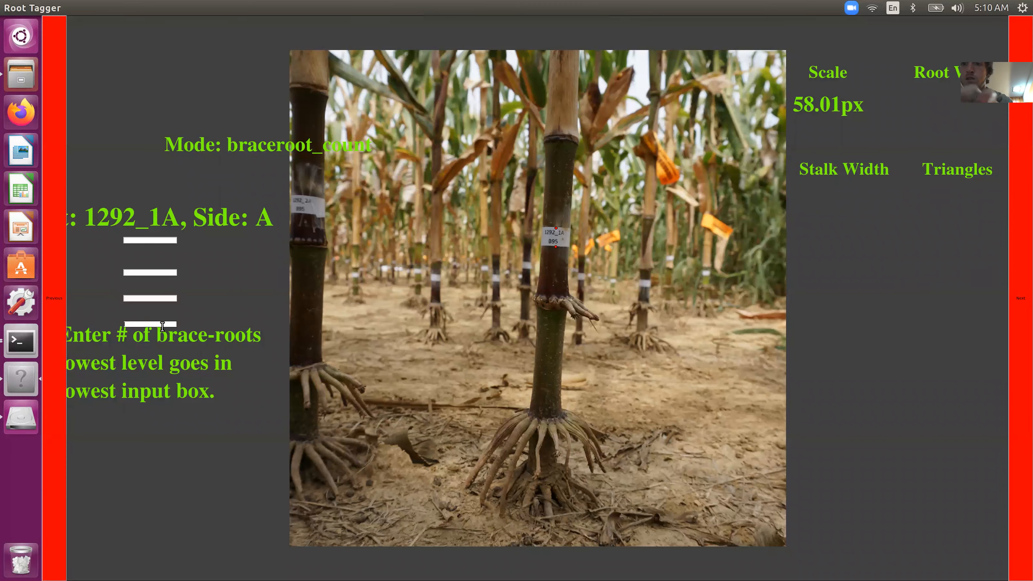
left_click(148, 298)
type("3")
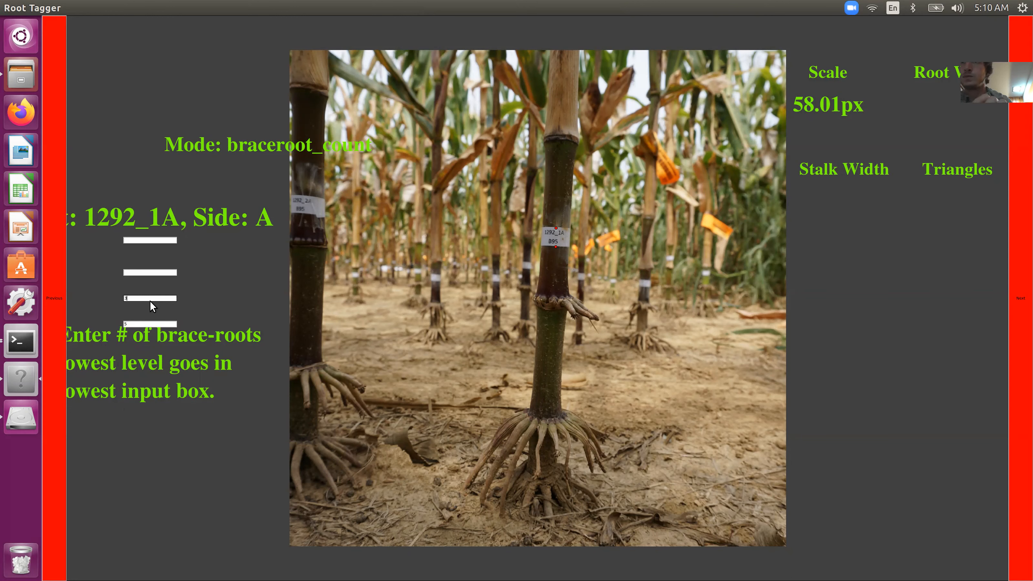
key("Return")
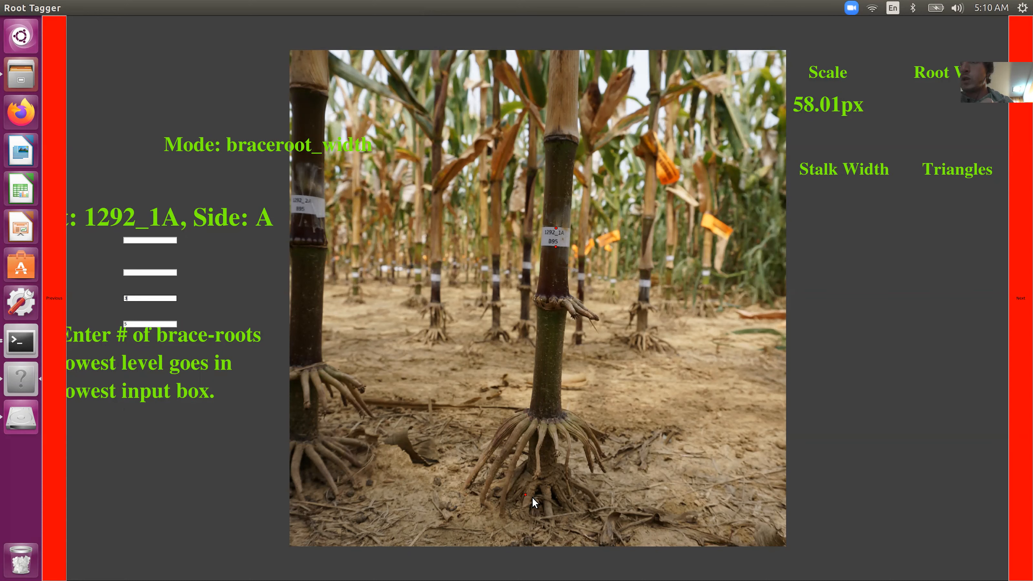
Step: Record the brace-root width marked near the ground on plant 1292_1A, and measure the stalk width from edge to edge of the label
key("Return")
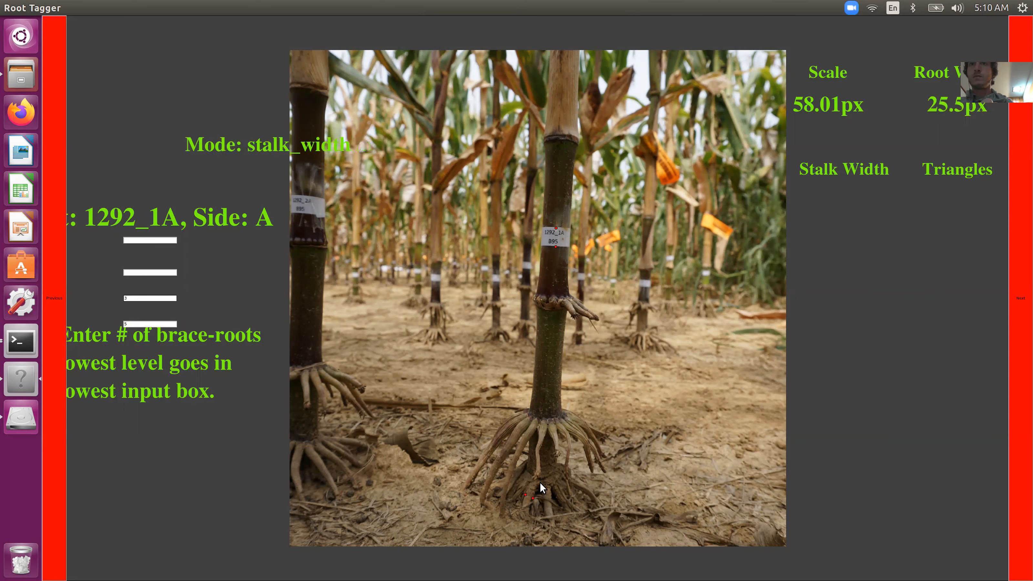
left_click(542, 238)
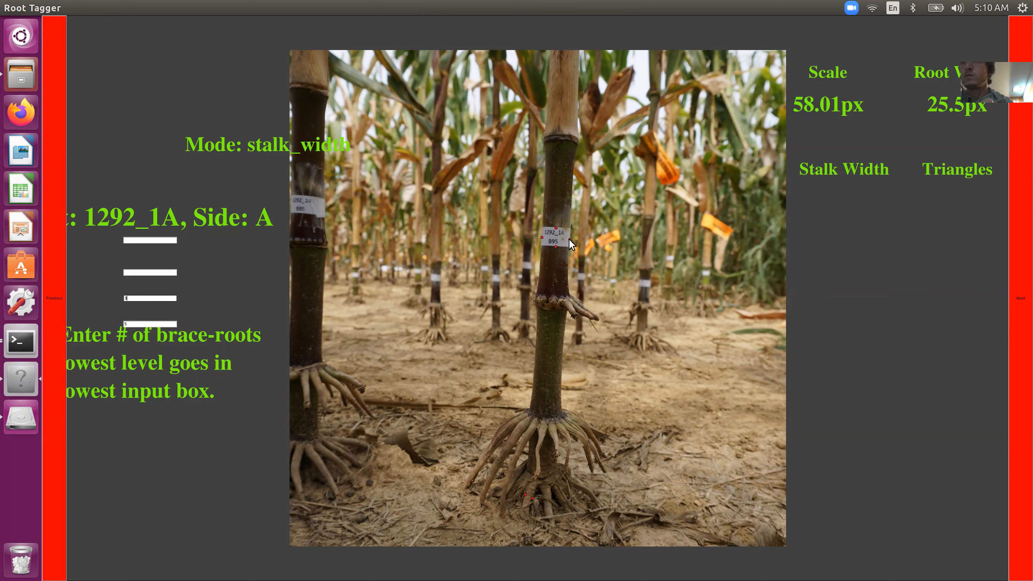
key("Return")
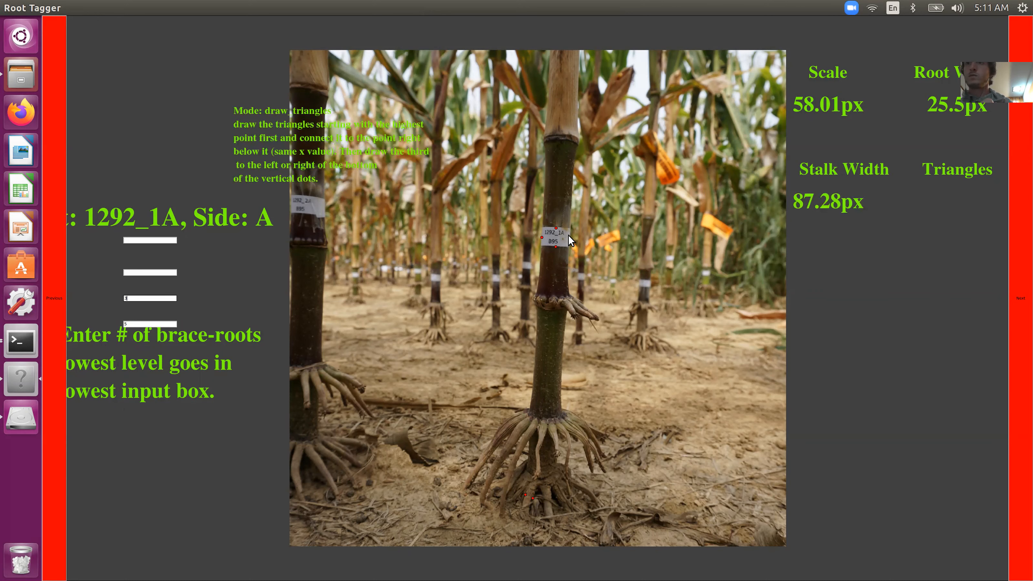
Step: Draw a triangle on each side of the stalk base of 1292_1A, and move on to plant 1292_1B
left_click(526, 468)
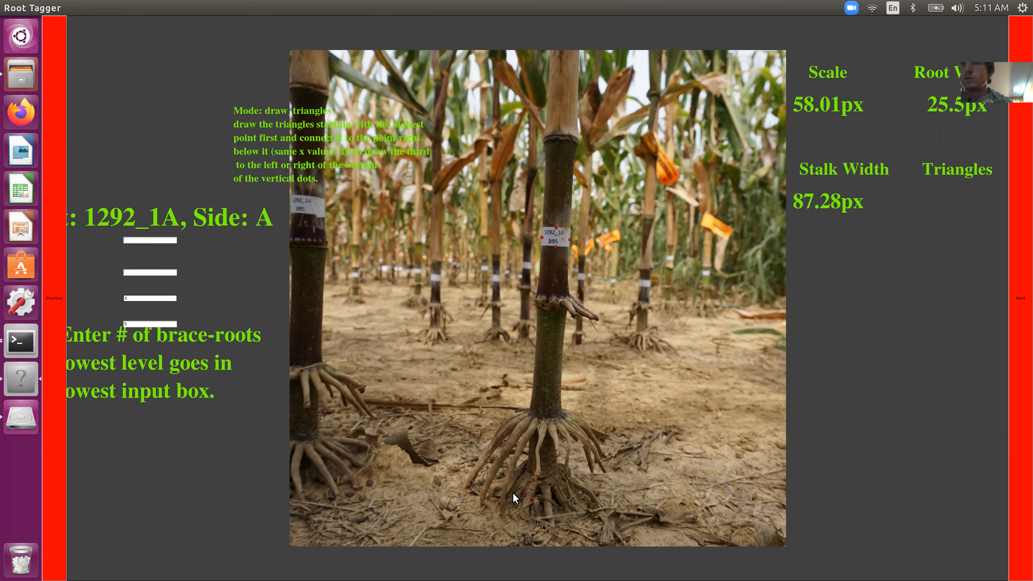
left_click(495, 494)
left_click(596, 500)
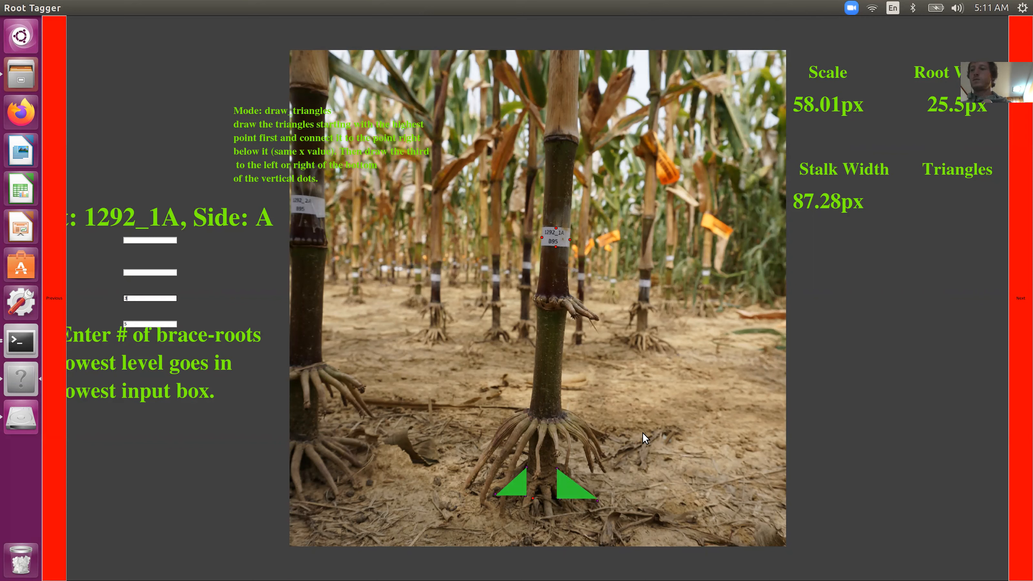
key("Return")
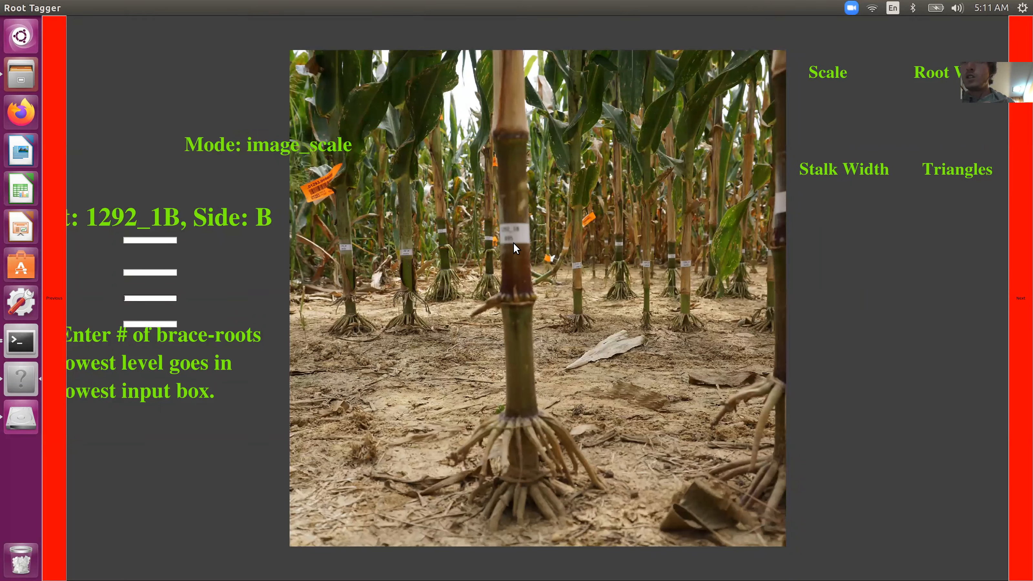
Step: Set the image scale for plant 1292_1B by marking the height of its label
left_click(512, 223)
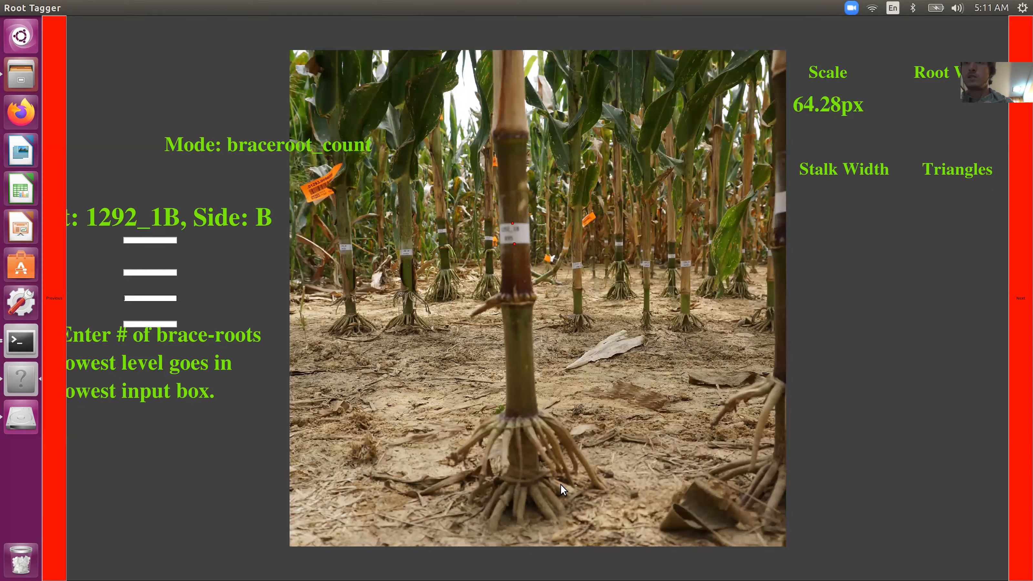
Step: Enter a brace-root count of 5 for the lowest level on plant 1292_1B and submit it
left_click(158, 322)
type("5")
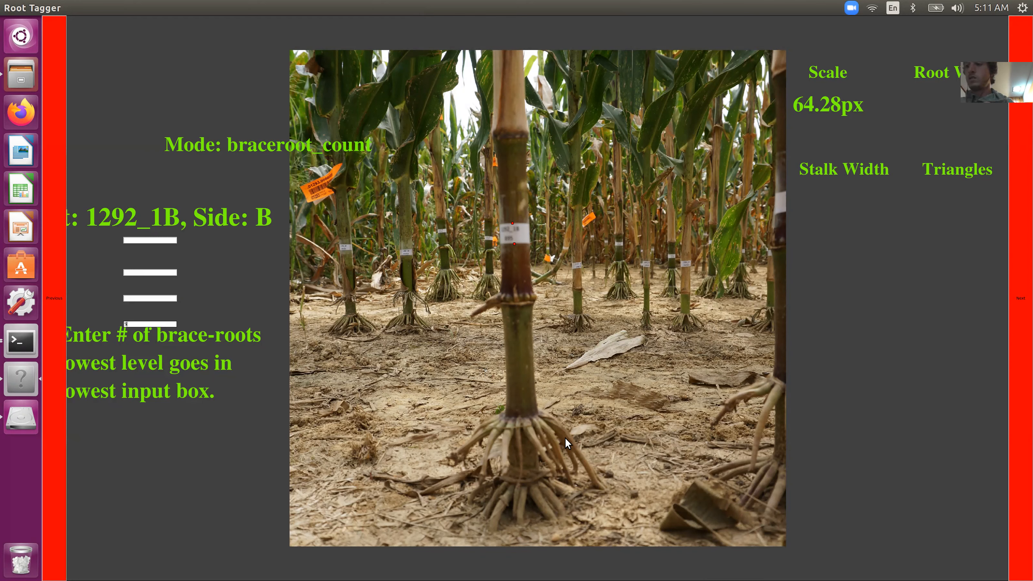
key("Return")
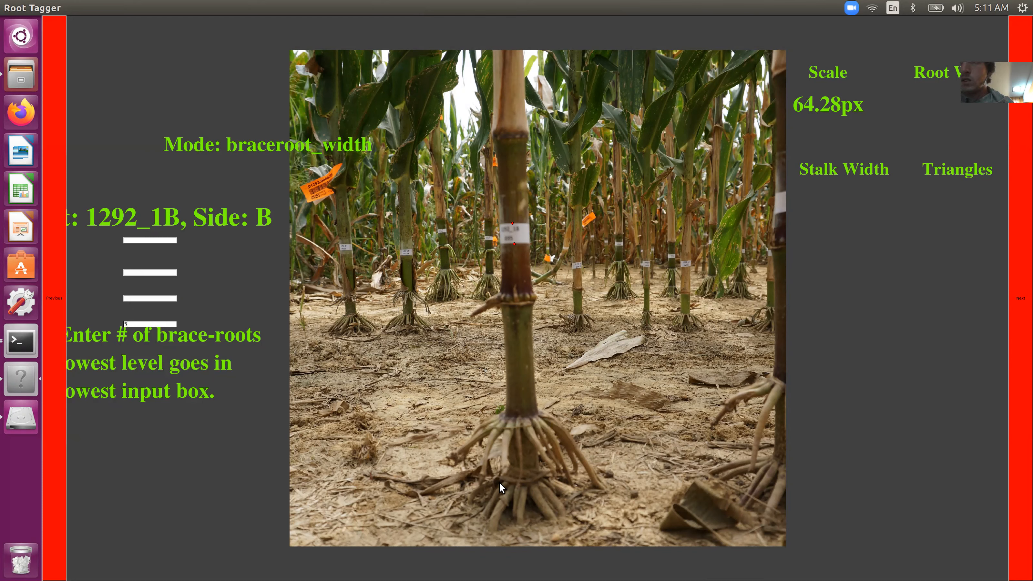
Step: Mark the width of a brace root near the ground on 1292_1B, and measure the stalk width from edge to edge of the label
left_click(496, 501)
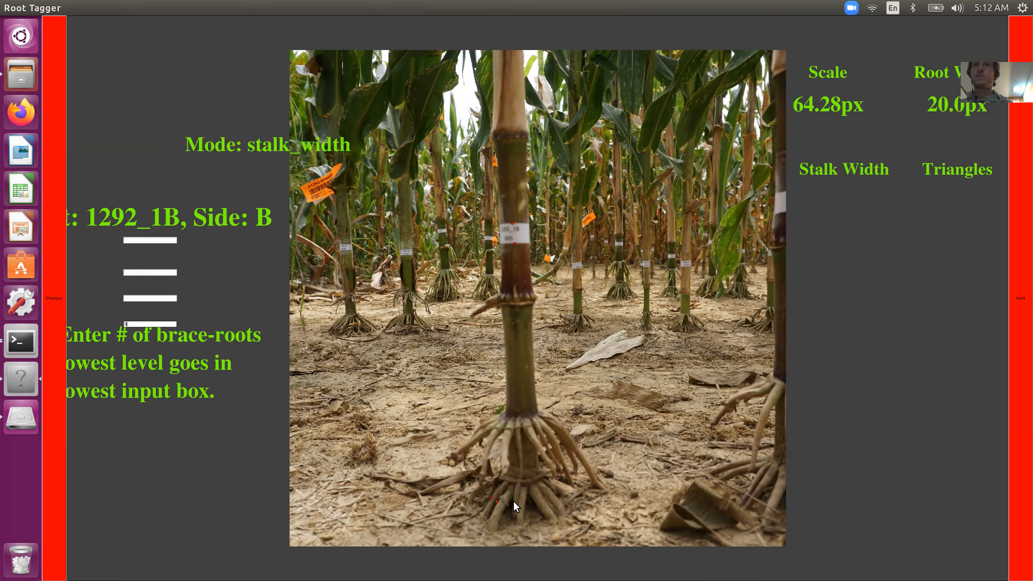
left_click(500, 234)
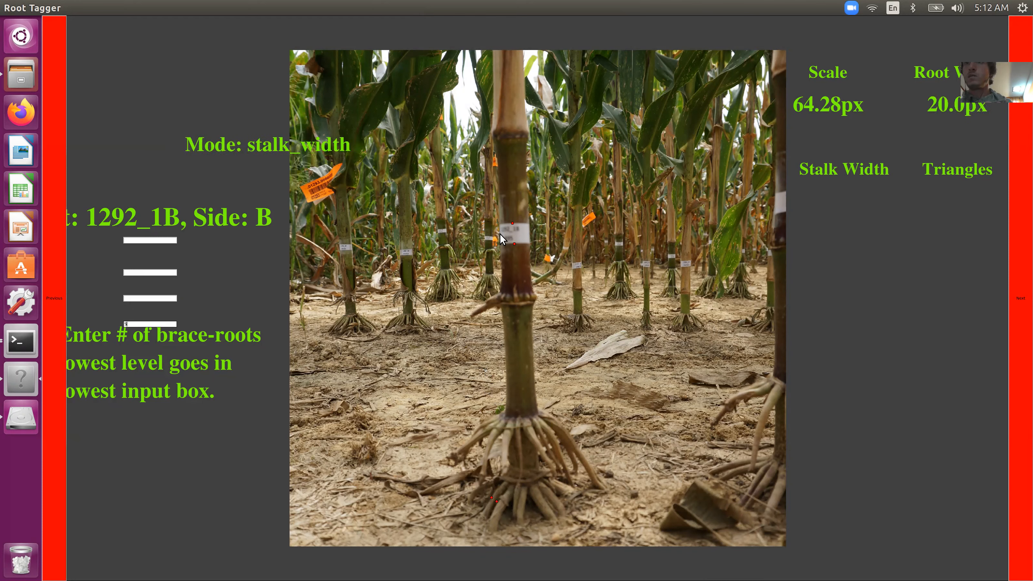
left_click(529, 235)
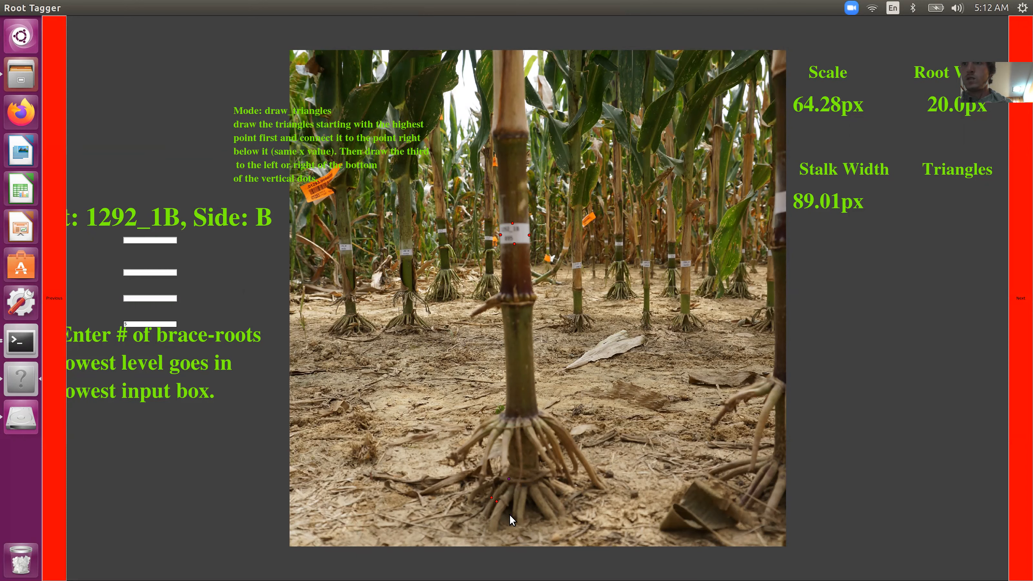
Step: Draw a triangle on each side of the stalk base of 1292_1B, and move on to plant 1292_2A
left_click(480, 520)
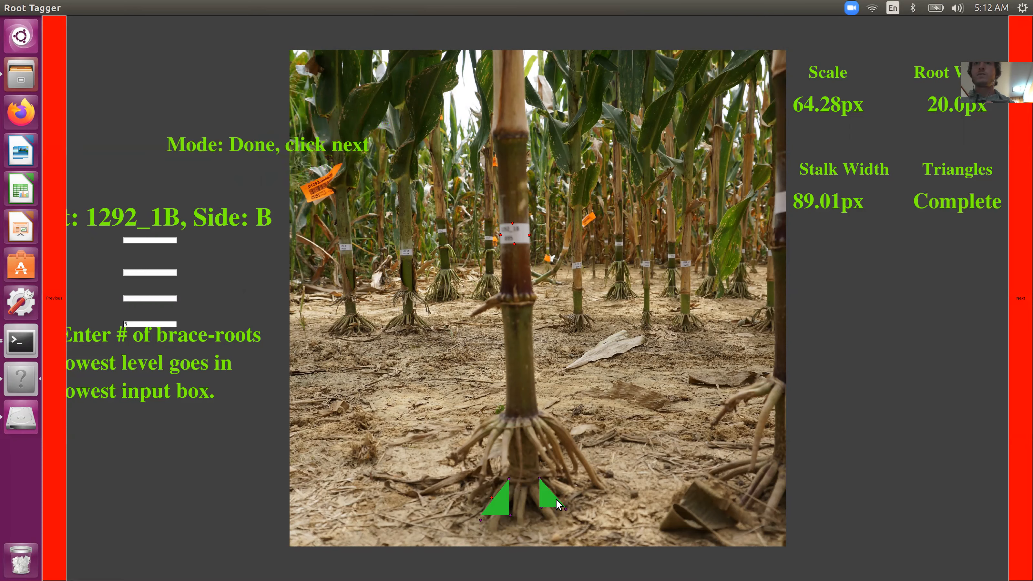
left_click(1021, 317)
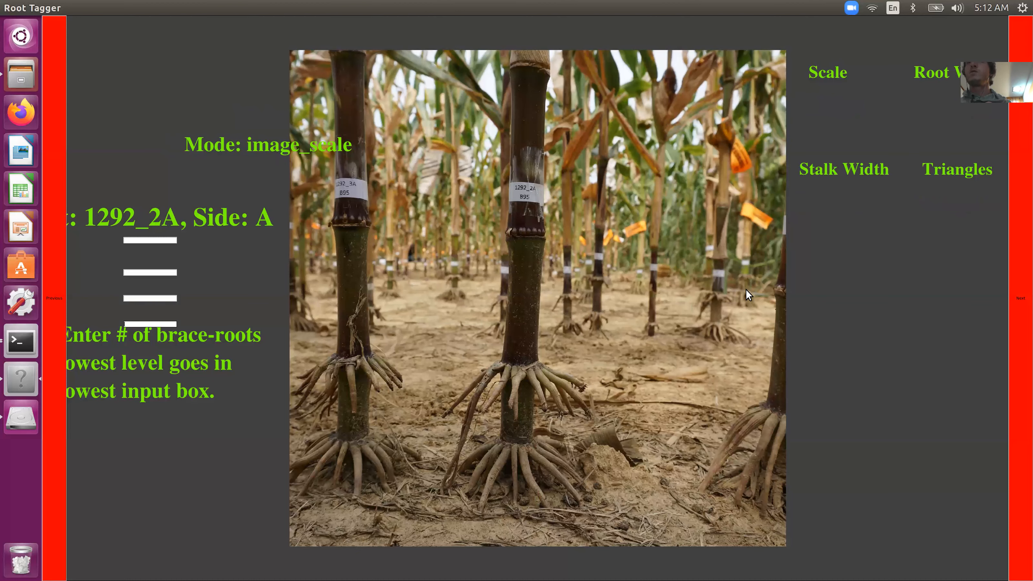
Step: Close Root Tagger and open pixel_data.csv from the root_tagging_gui folder in LibreOffice Calc with the default import settings
mouse_move(10, 10)
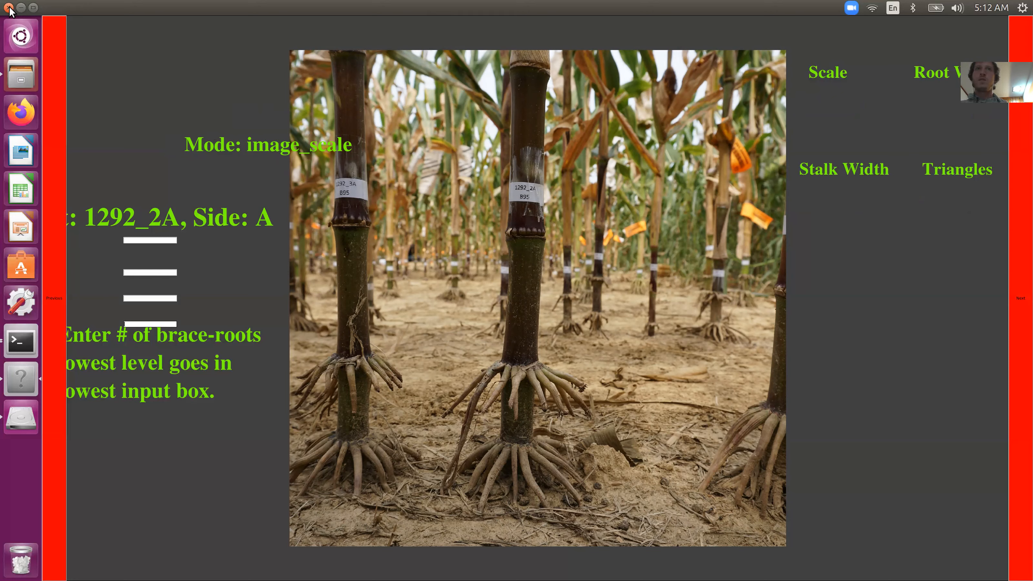
left_click(9, 9)
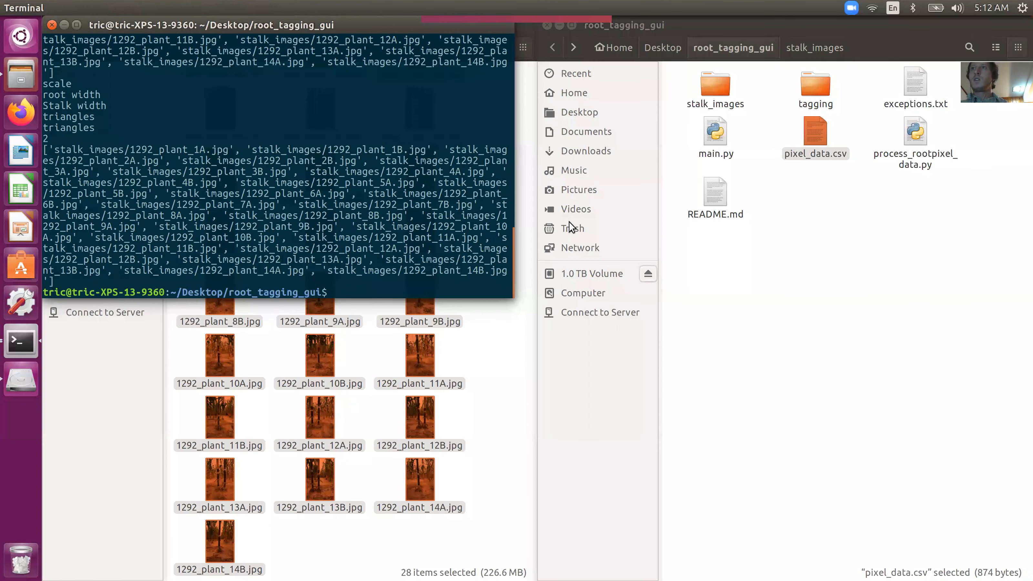
left_click(832, 243)
double_click(816, 135)
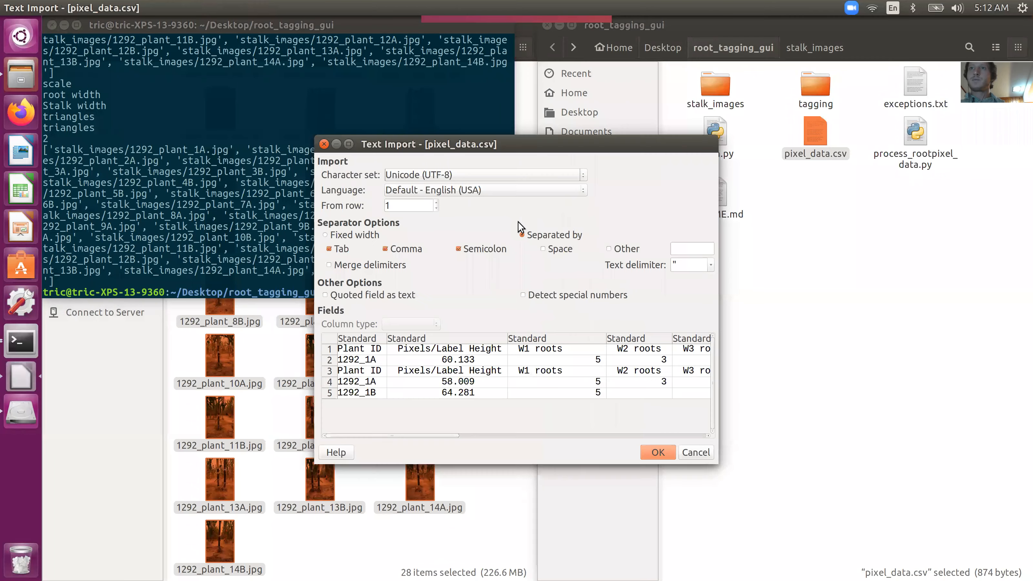
left_click(655, 452)
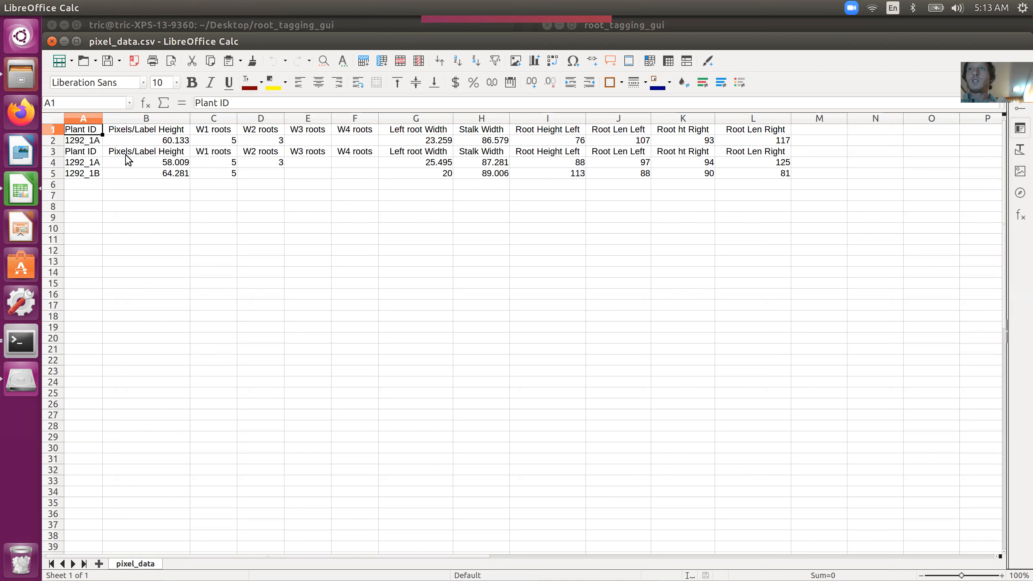
Step: Move the cell range A3:L5 up to A1, overwriting the older header and 1292_1A row
left_click_drag(82, 154, 785, 173)
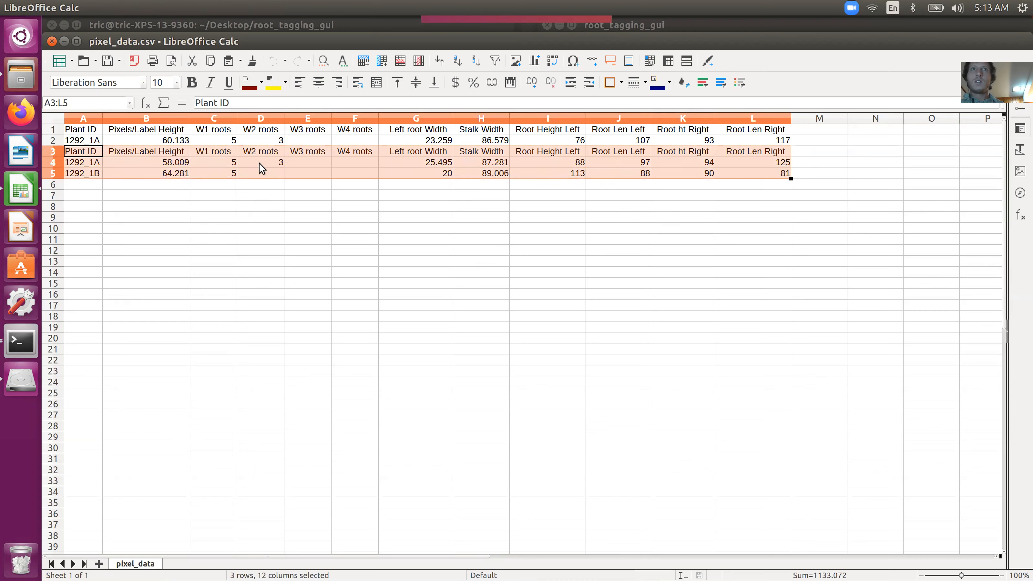
key("ctrl+x")
left_click(84, 129)
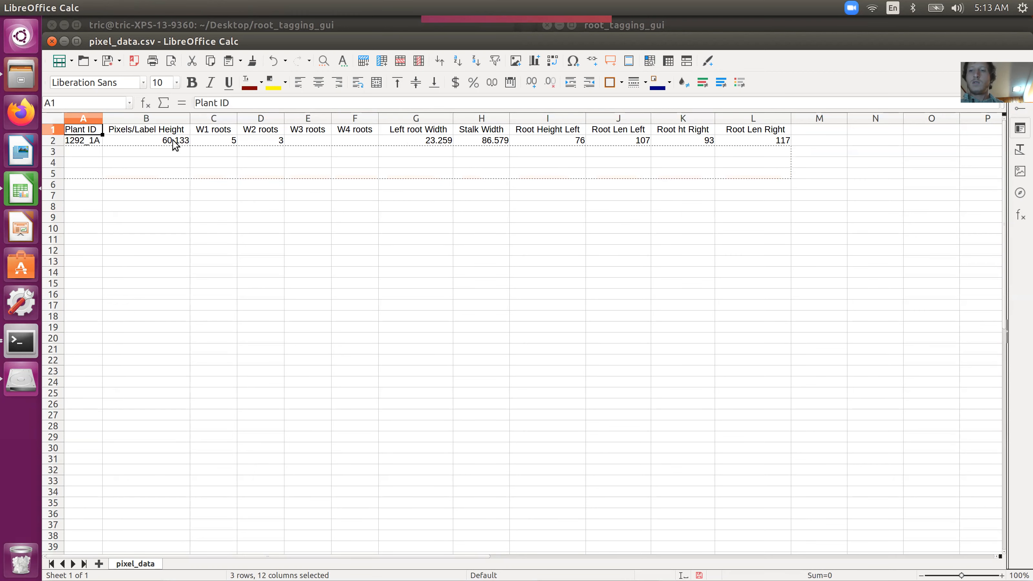
key("ctrl+v")
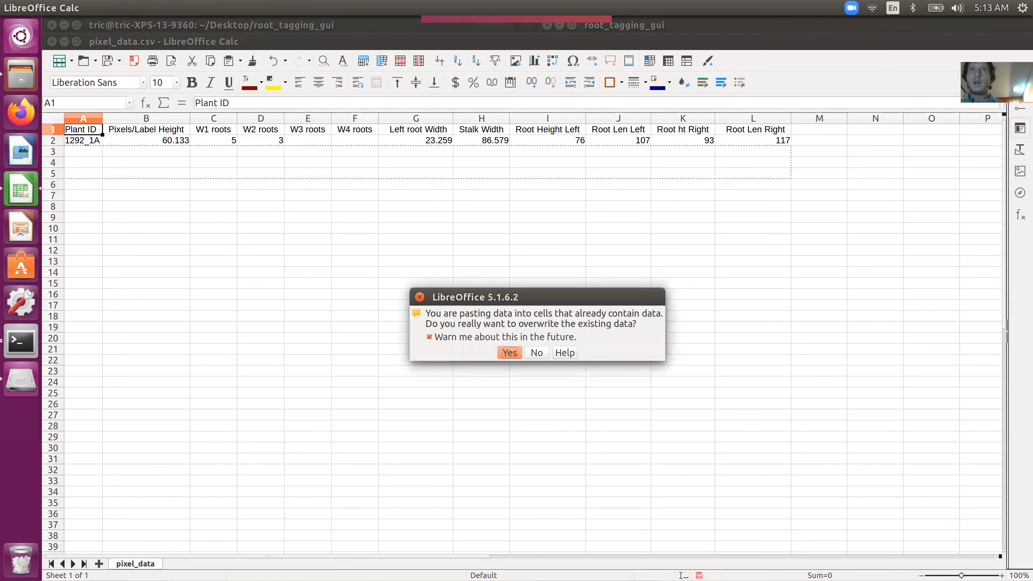
left_click(510, 353)
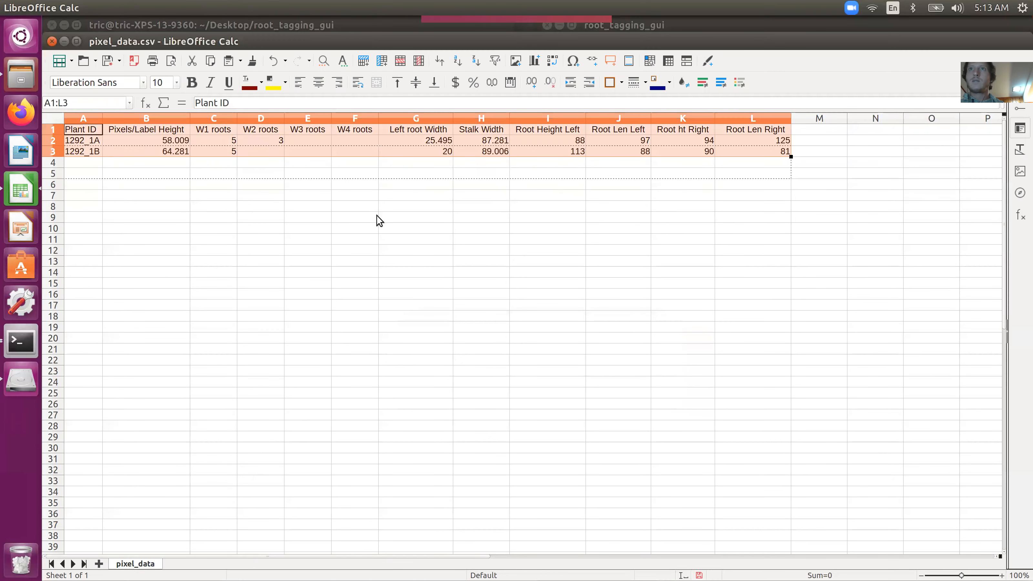
left_click(303, 215)
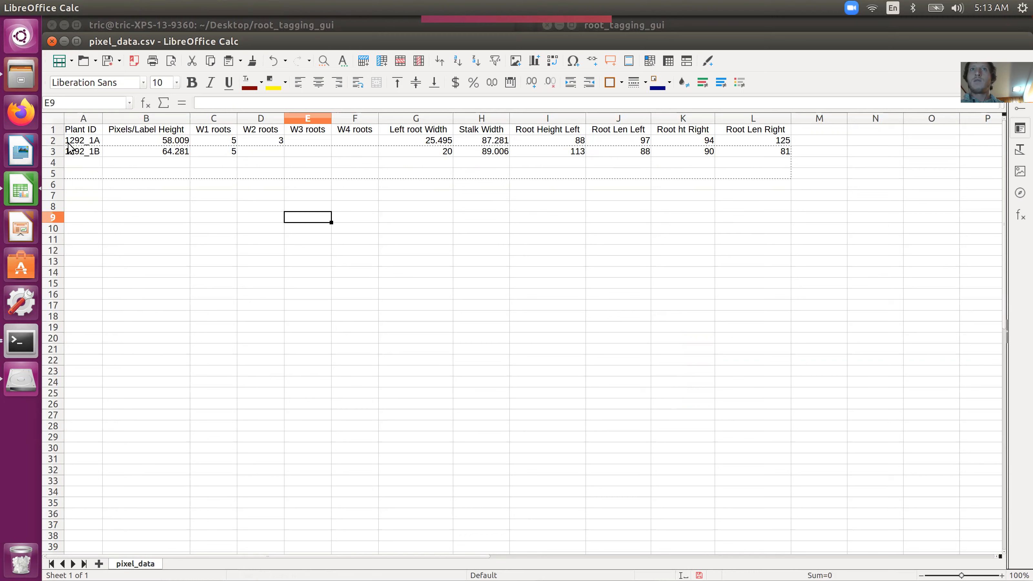
Step: Close pixel_data.csv and save its changes in Text CSV format
left_click(80, 163)
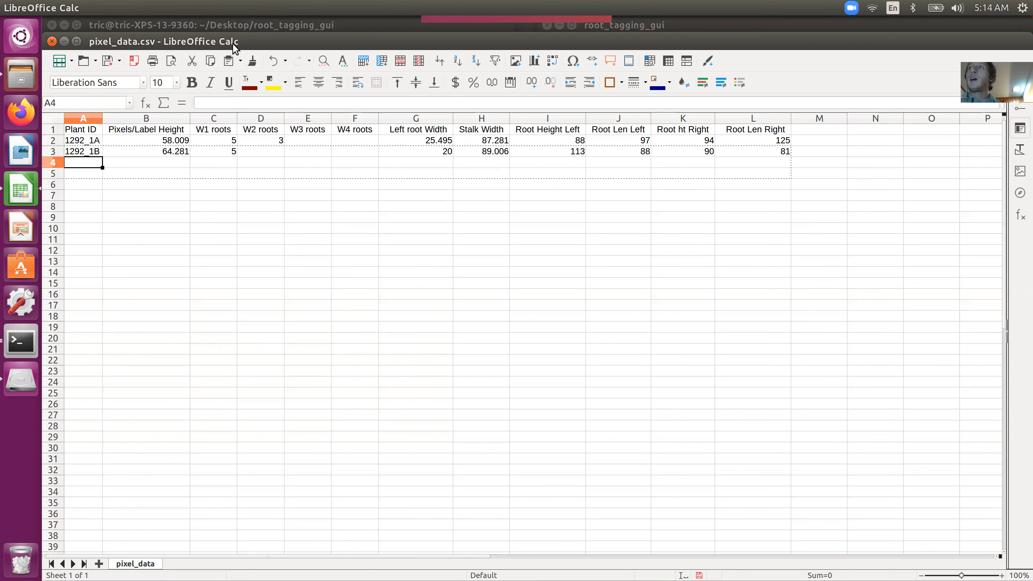
left_click(158, 142)
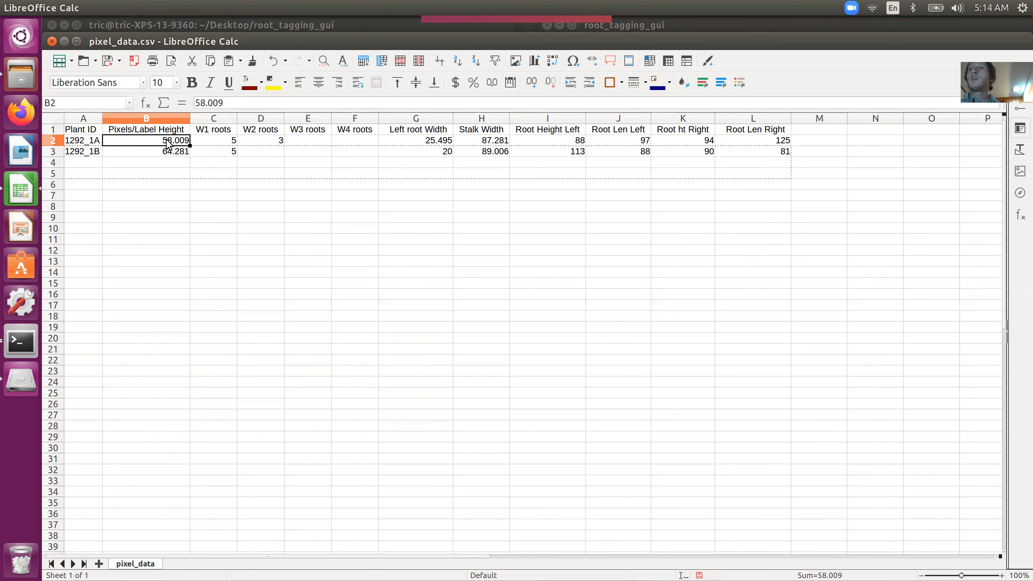
left_click(52, 42)
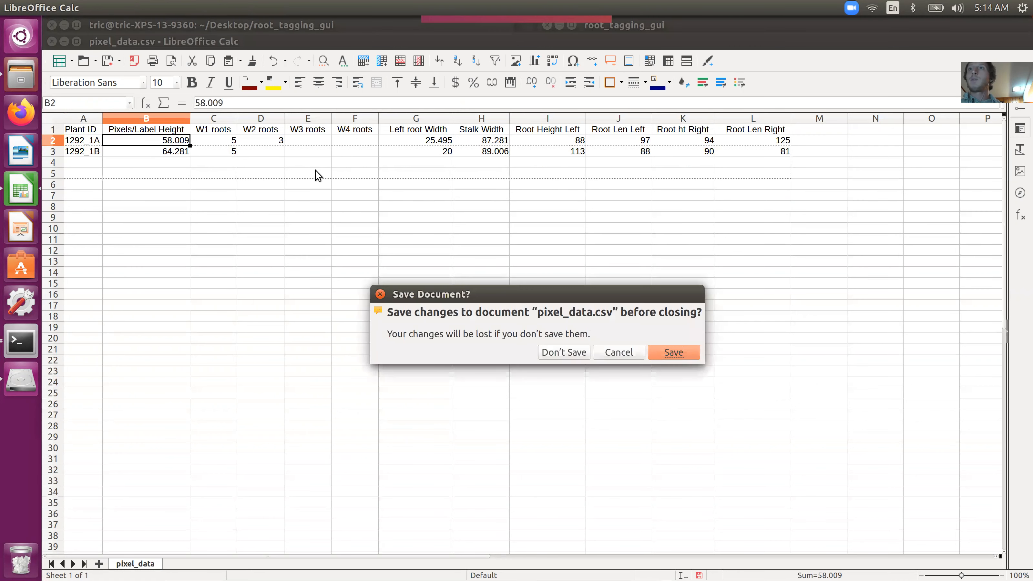
left_click(659, 353)
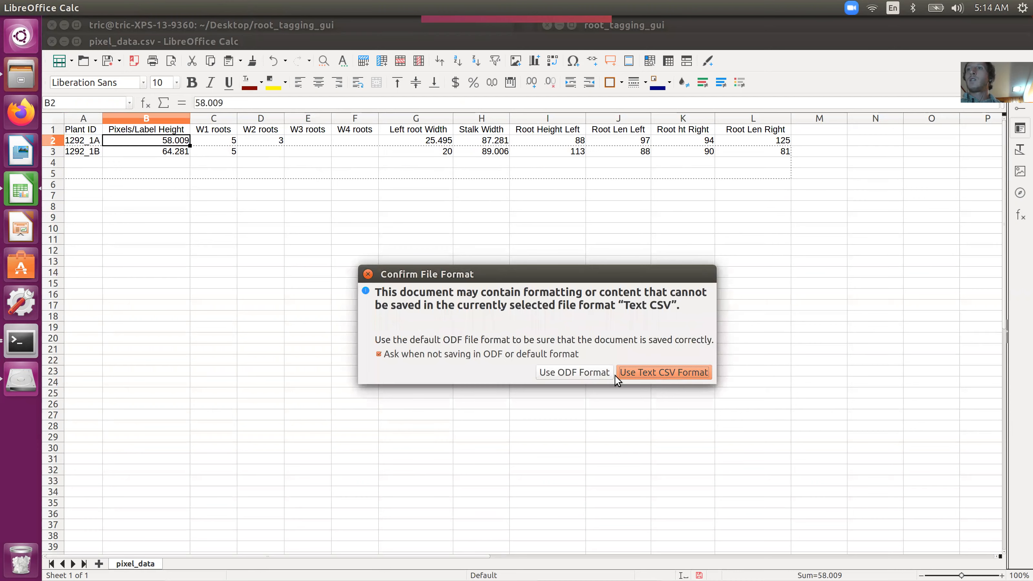
left_click(656, 372)
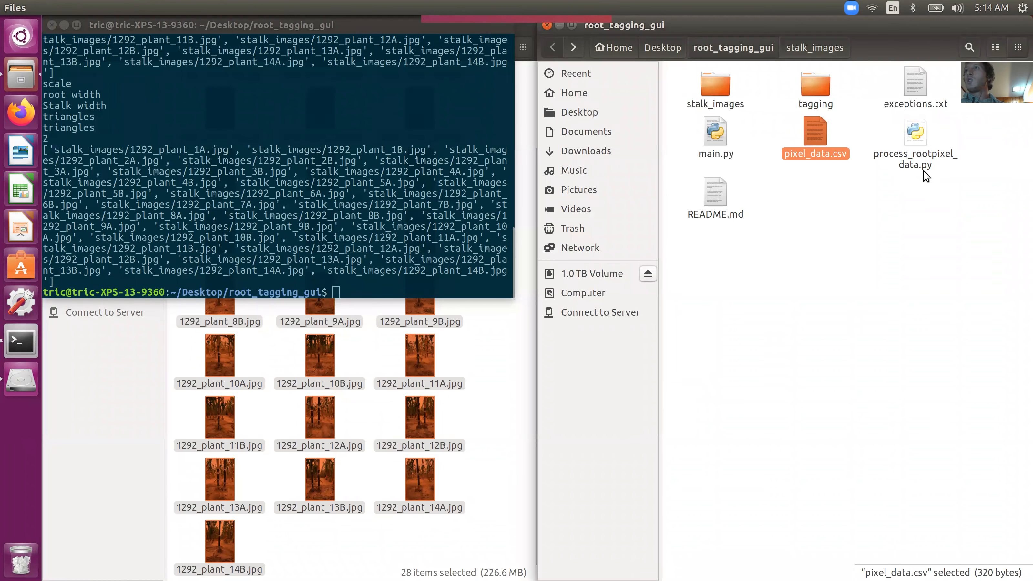
Step: Open exceptions.txt in the text editor and place its window over the terminal, clear of the file list
left_click(914, 162)
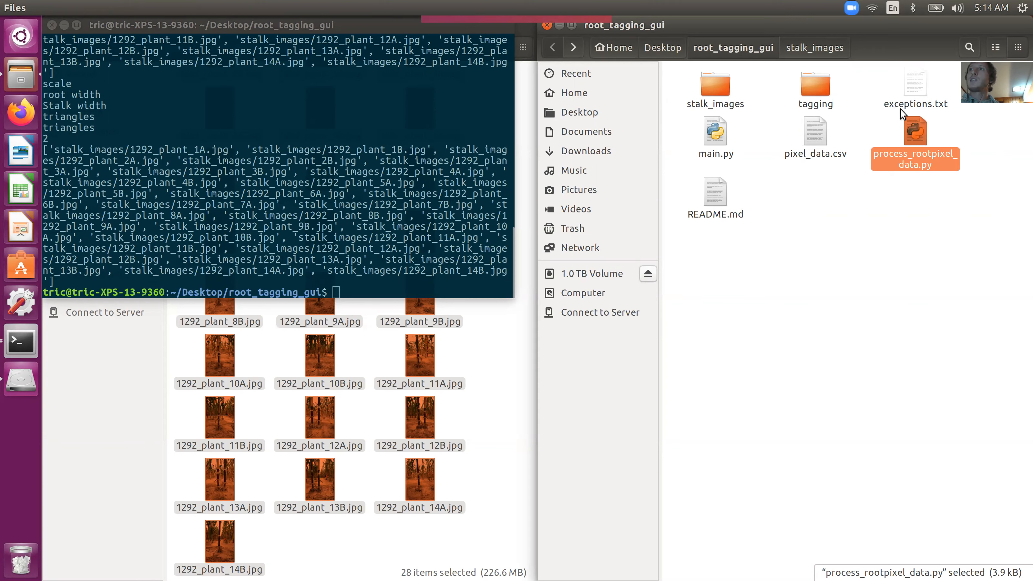
double_click(915, 92)
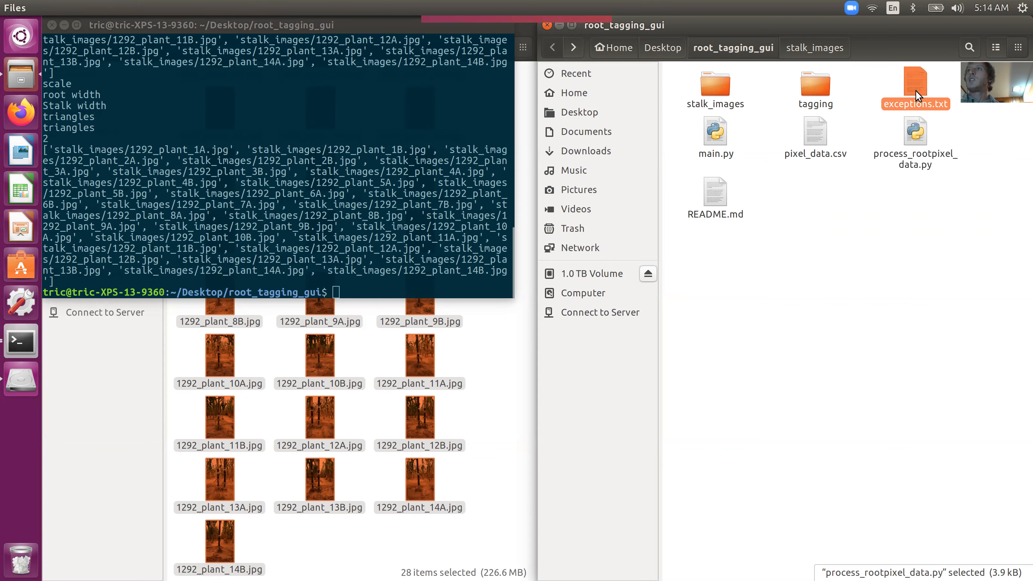
left_click_drag(778, 28, 284, 94)
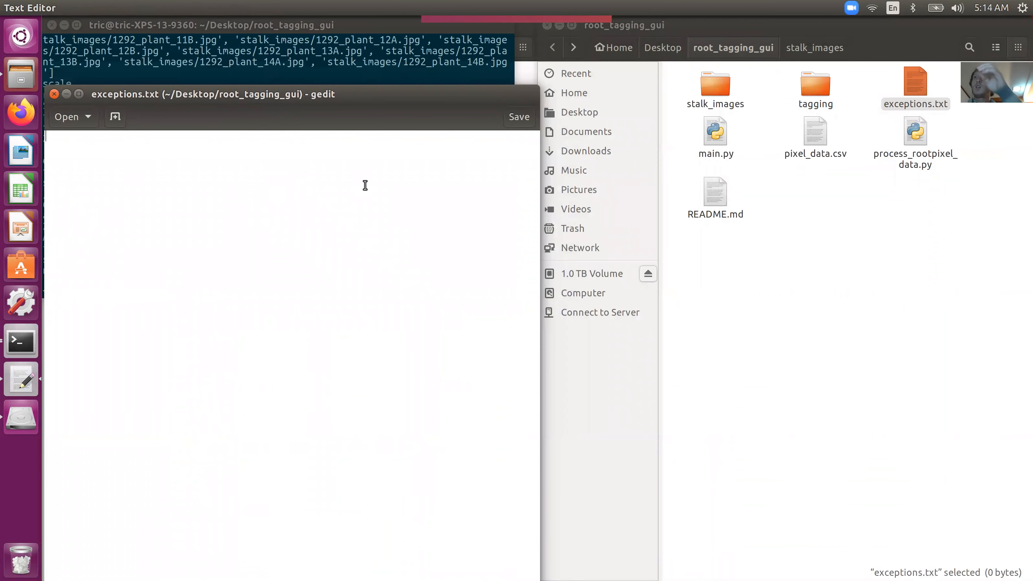
Step: With the stalk_images folder open for reference, write "1292-1: Partial second whorl" in exceptions.txt, then save and close it
double_click(715, 81)
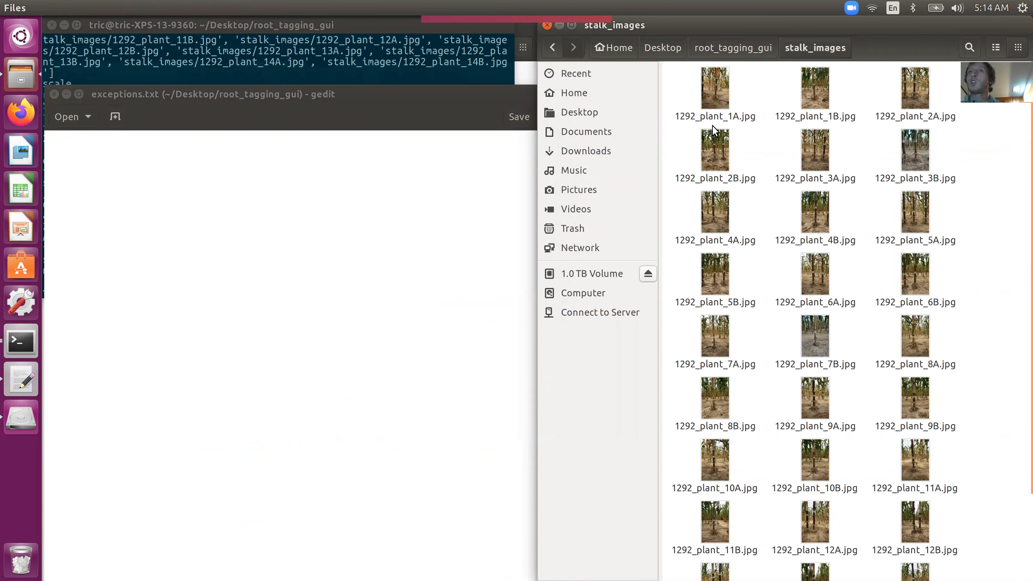
left_click(336, 184)
type("1292-1: P")
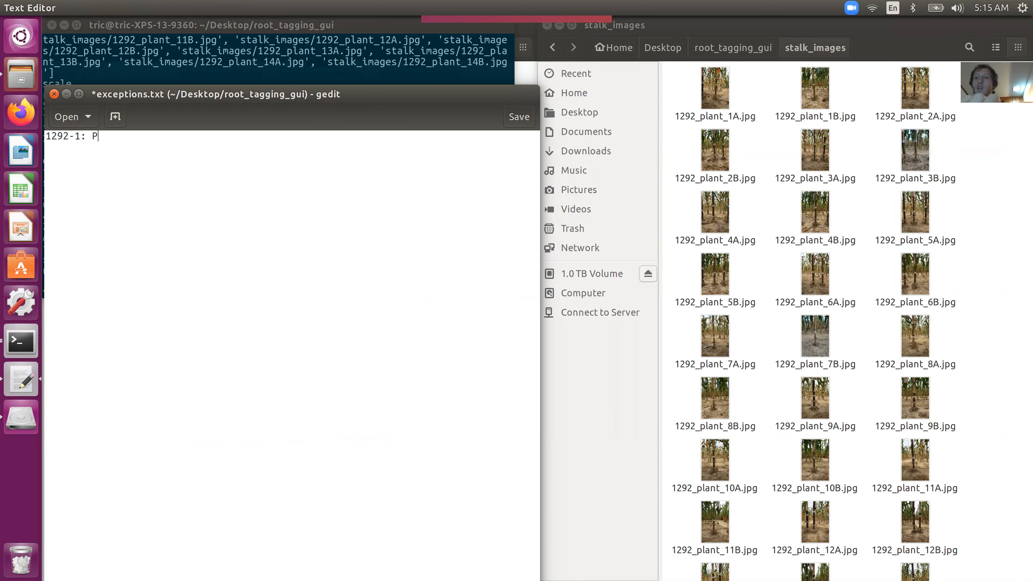
type("arti")
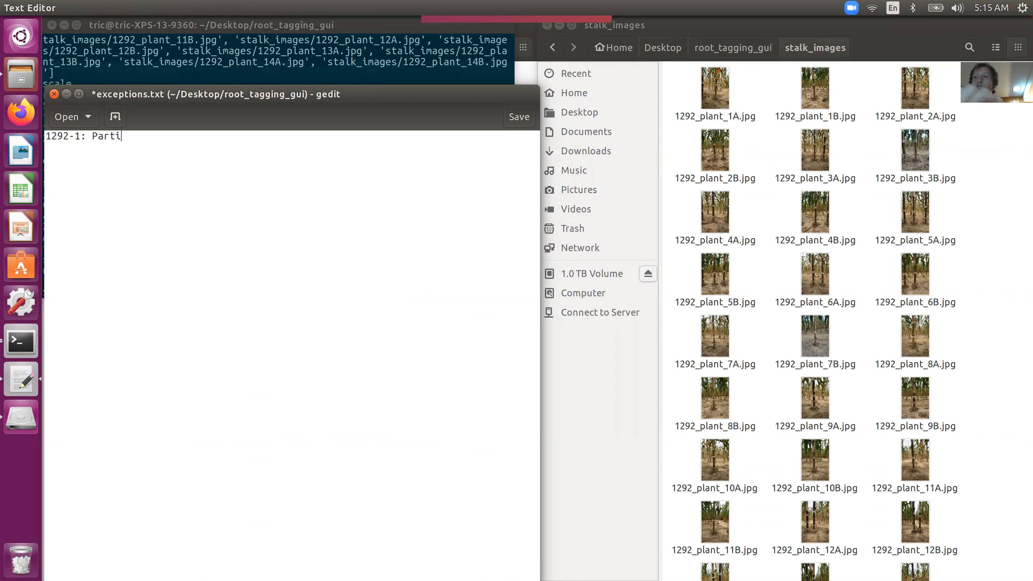
type("al second whorl")
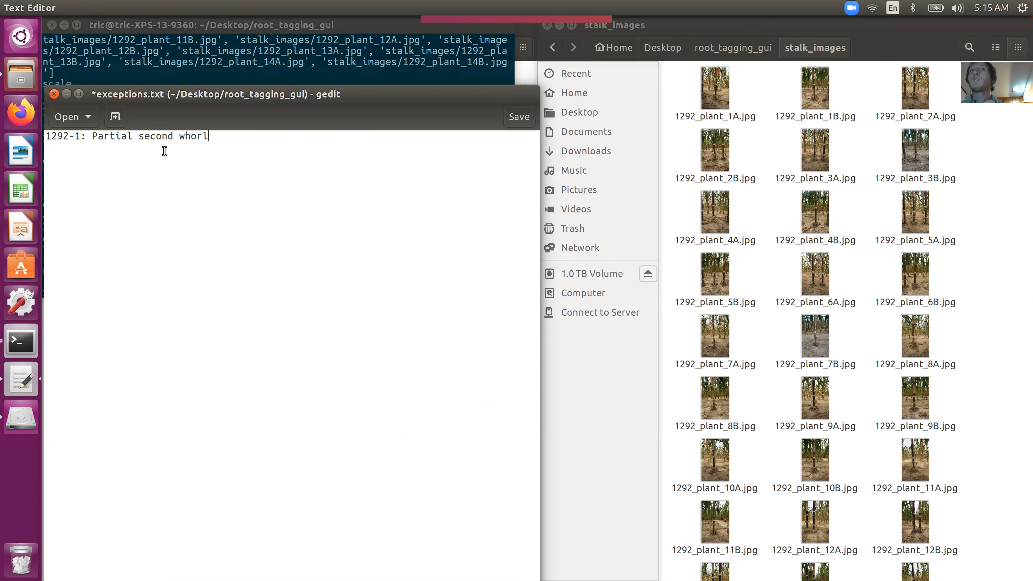
key("ctrl+s")
left_click(54, 94)
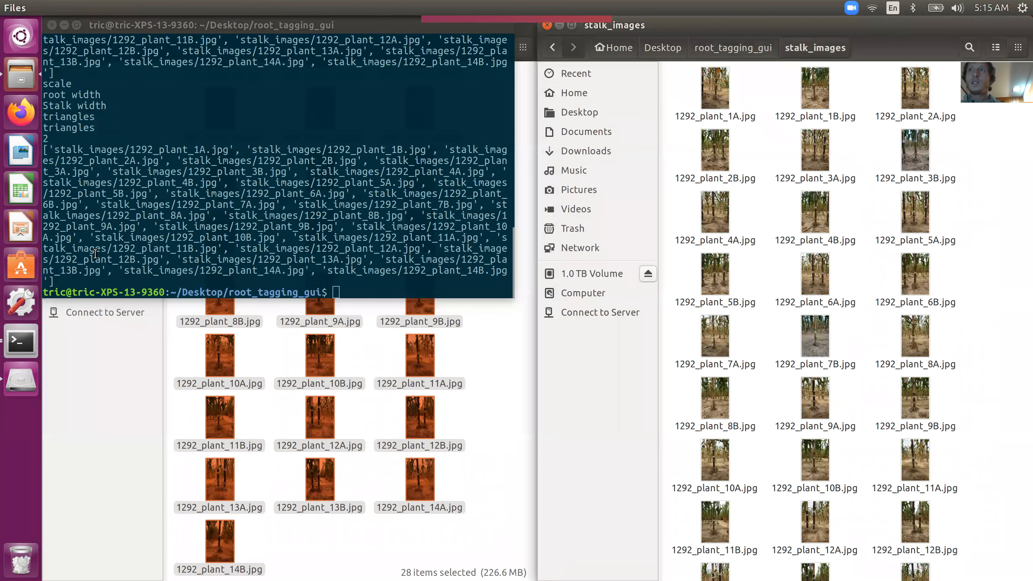
Step: Return to the root_tagging_gui folder and try to run process_rootpixel_data.py with Python in the terminal
left_click(732, 47)
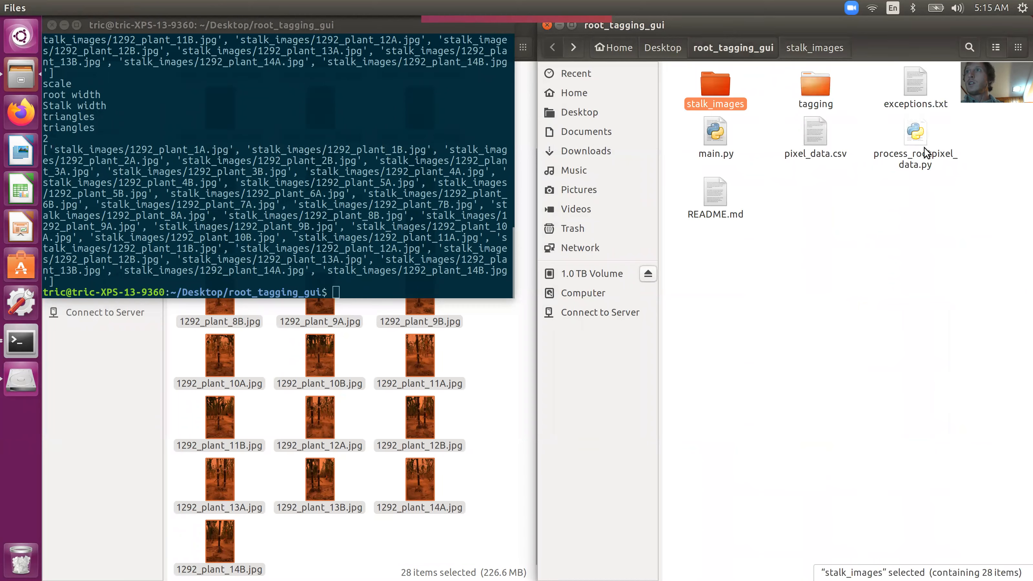
left_click(435, 283)
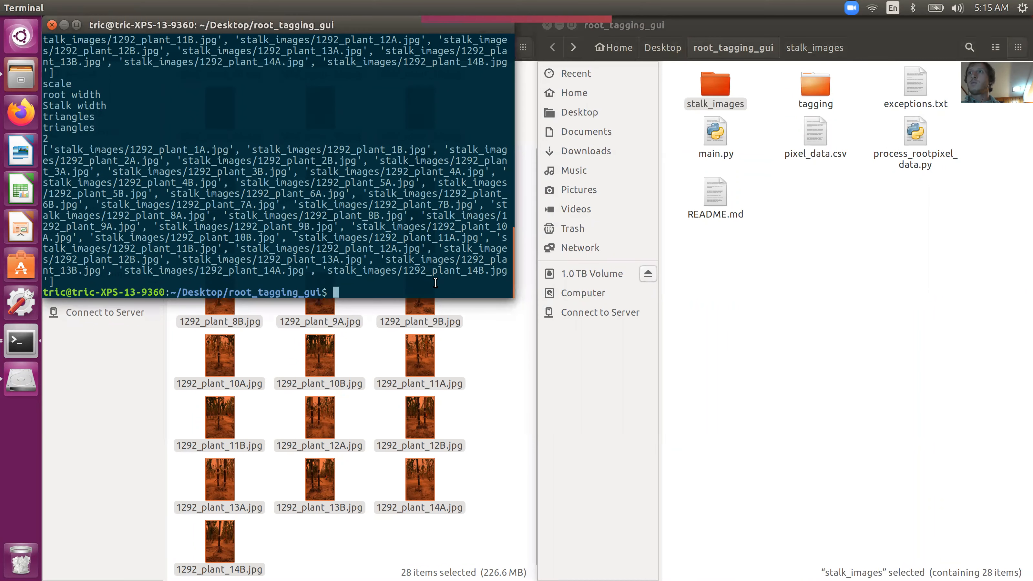
type("python")
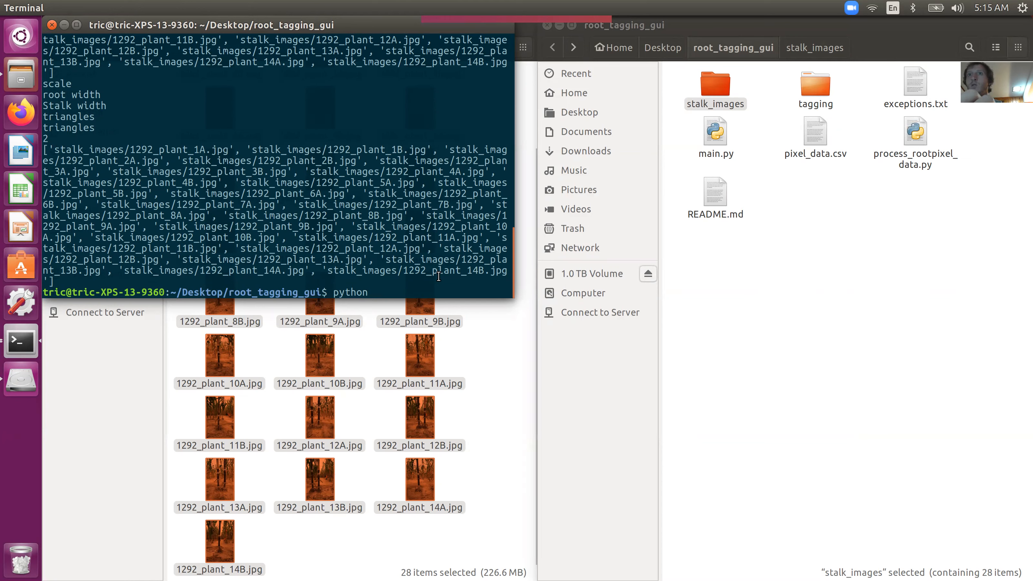
type("process")
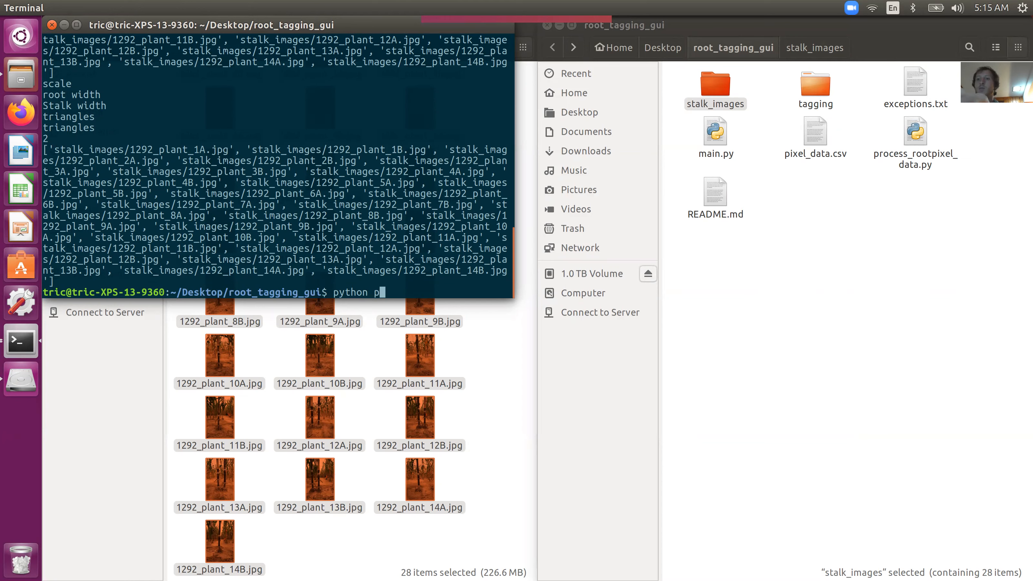
key("Tab")
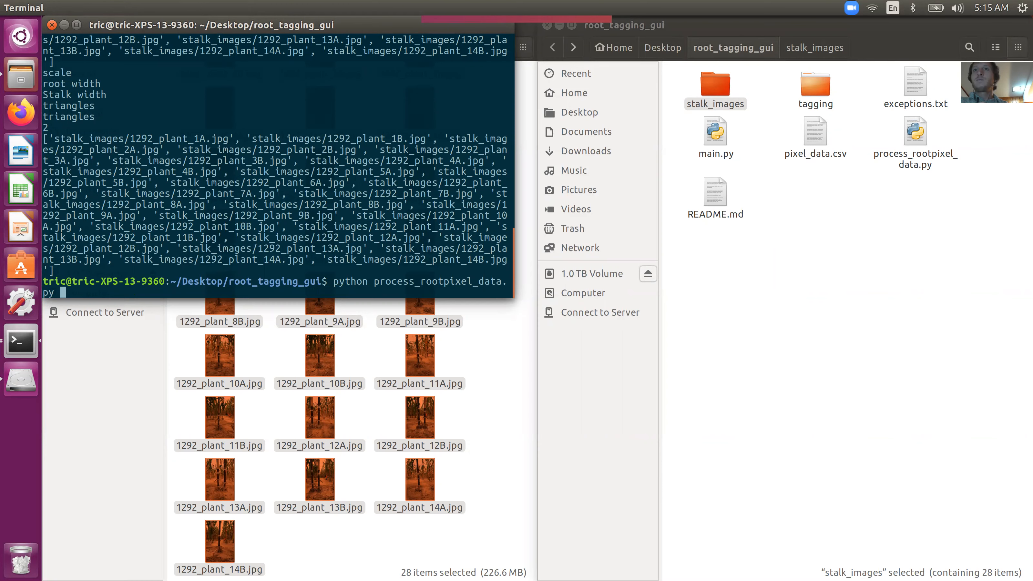
key("Return")
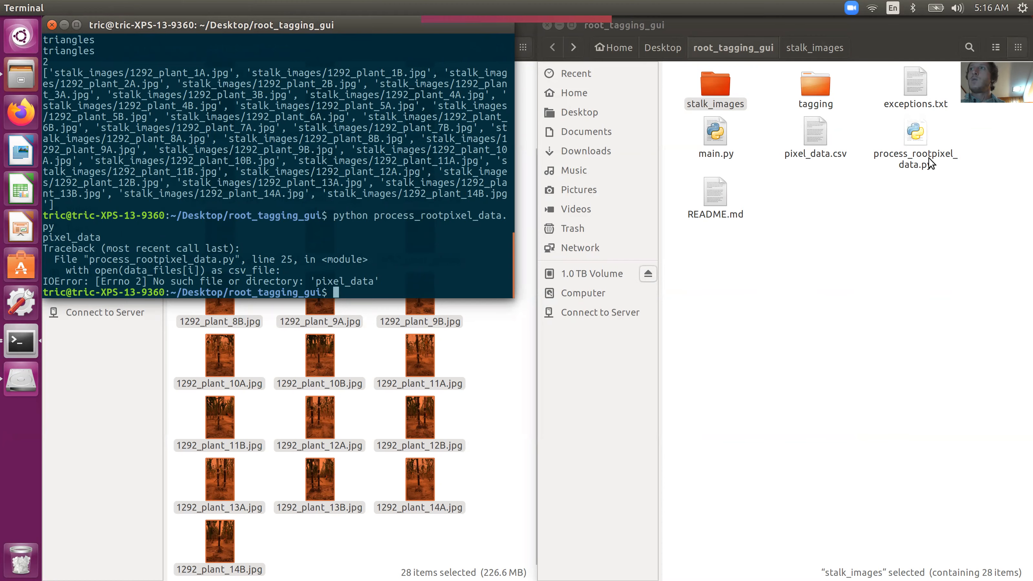
Step: Open process_rootpixel_data.py in the text editor, place its window over the terminal, and locate the pixel_data entry in data_files
double_click(916, 161)
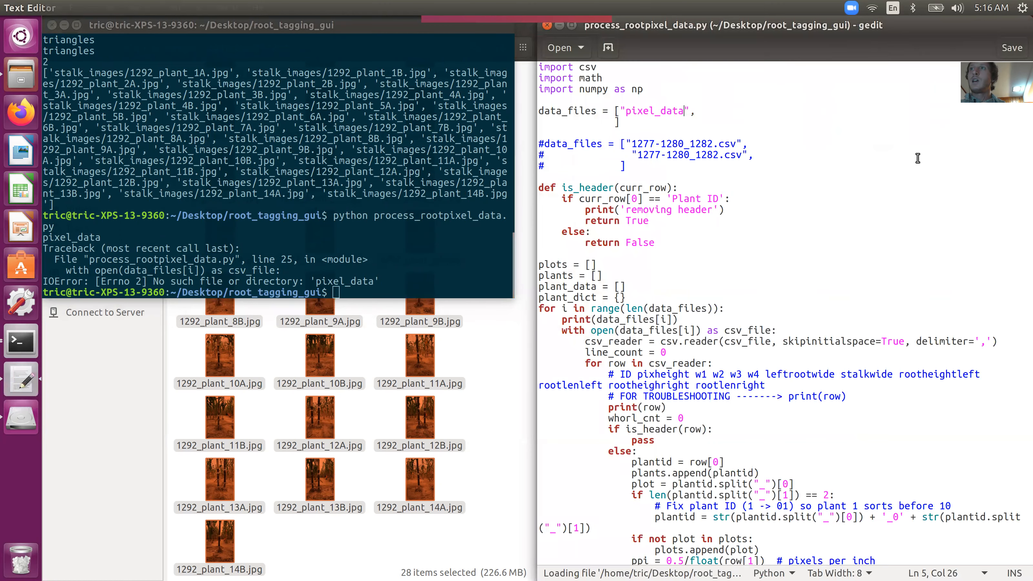
left_click_drag(817, 26, 15, 183)
left_click(171, 111)
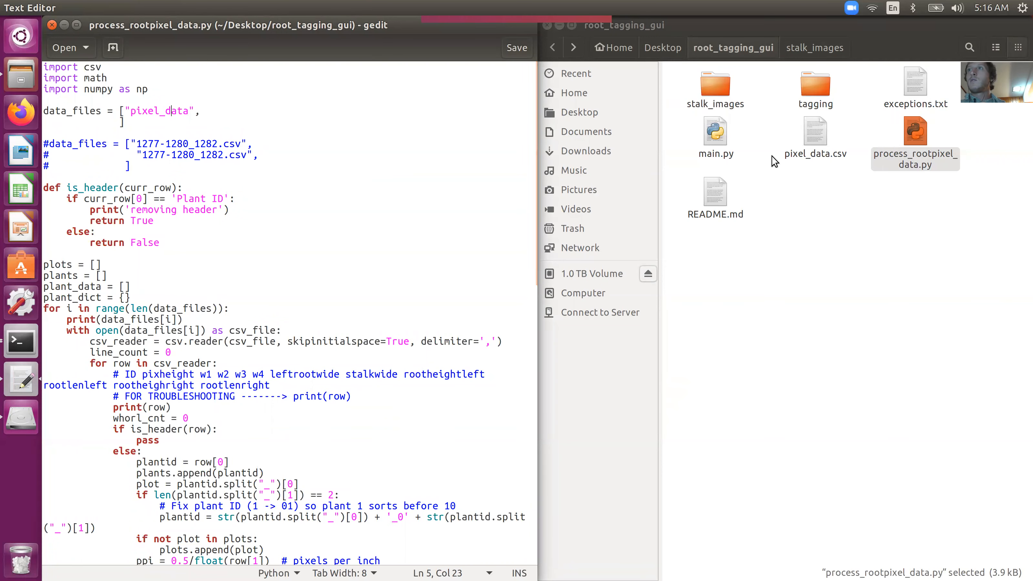
left_click(807, 156)
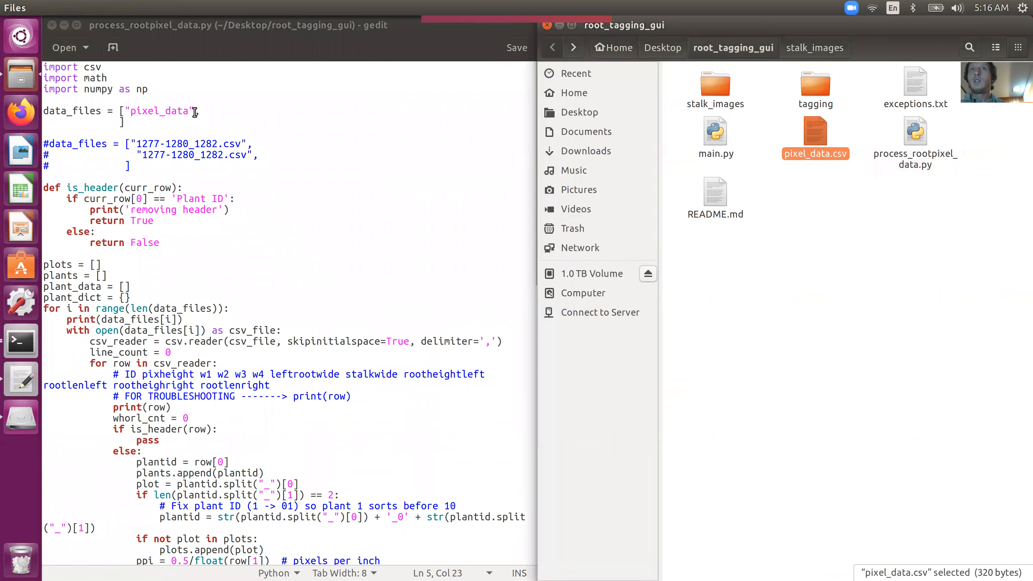
left_click_drag(189, 112, 130, 111)
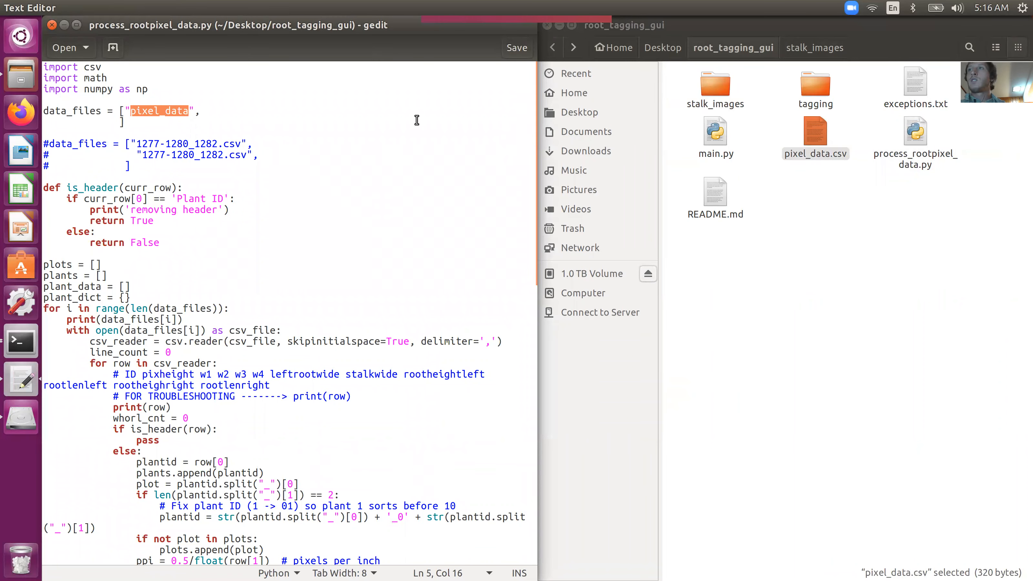
Step: Rename pixel_data.csv in the root_tagging_gui folder to 1292.csv
left_click(803, 155)
right_click(815, 154)
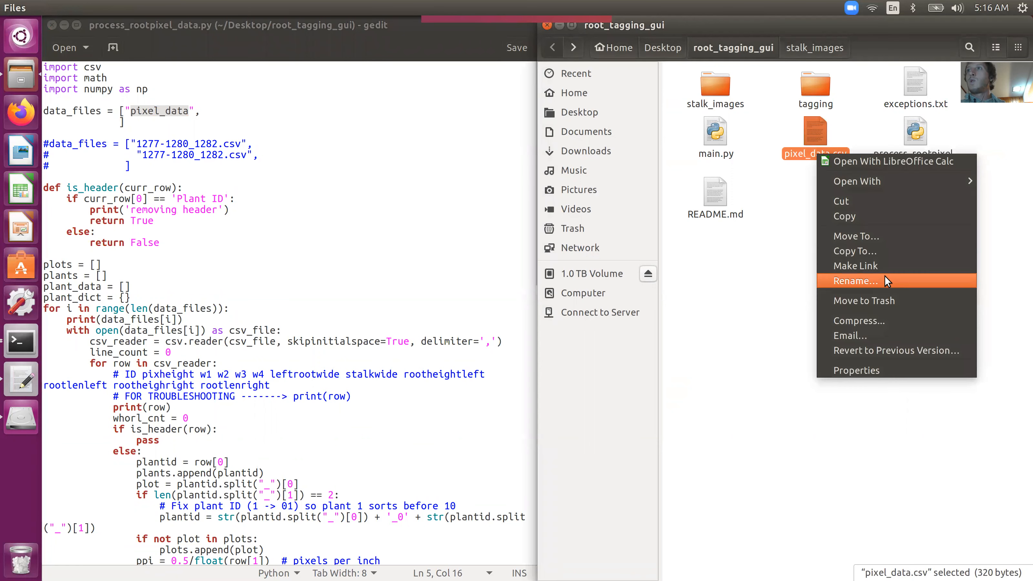
left_click(886, 281)
left_click(830, 155)
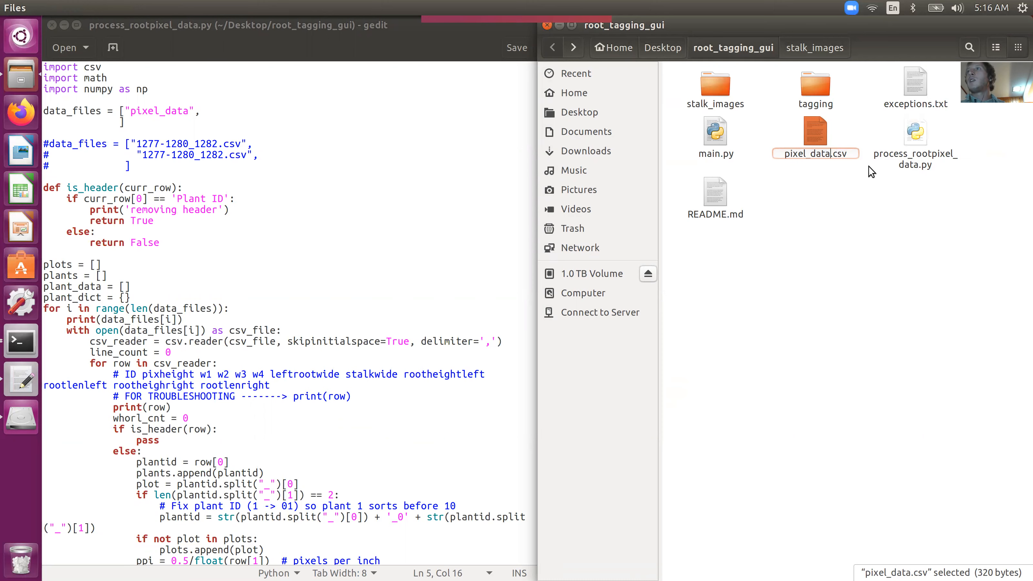
key("BackSpace")
key("BackSpace")
key("BackSpace")
key("BackSpace")
key("BackSpace")
key("BackSpace")
key("BackSpace")
key("BackSpace")
key("BackSpace")
key("BackSpace")
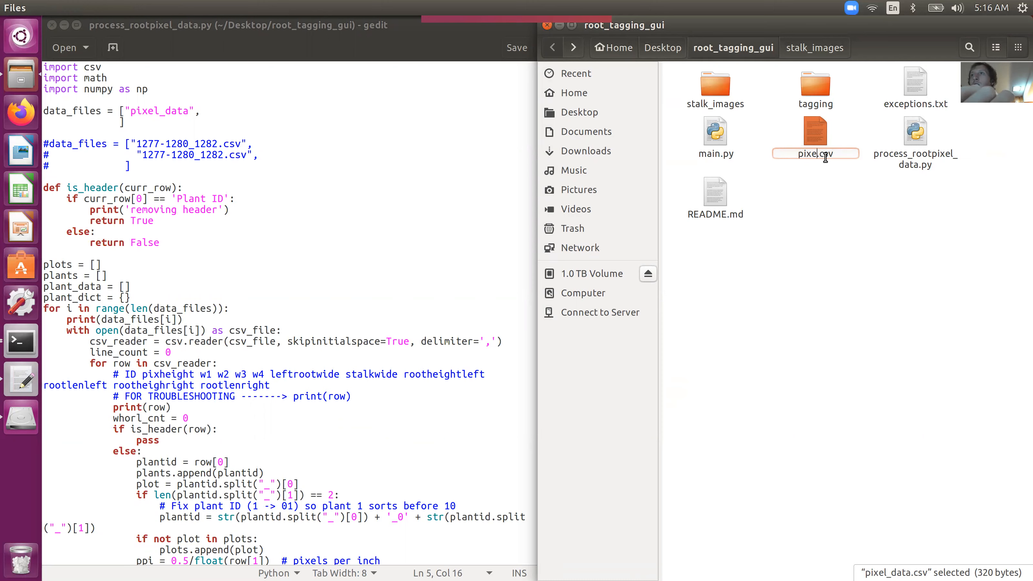
type("1292")
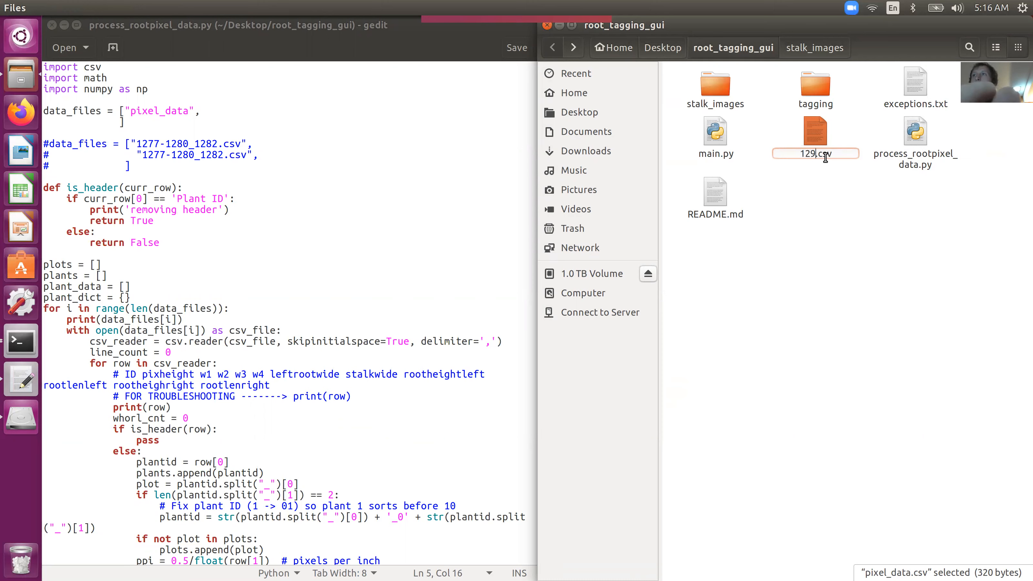
key("Return")
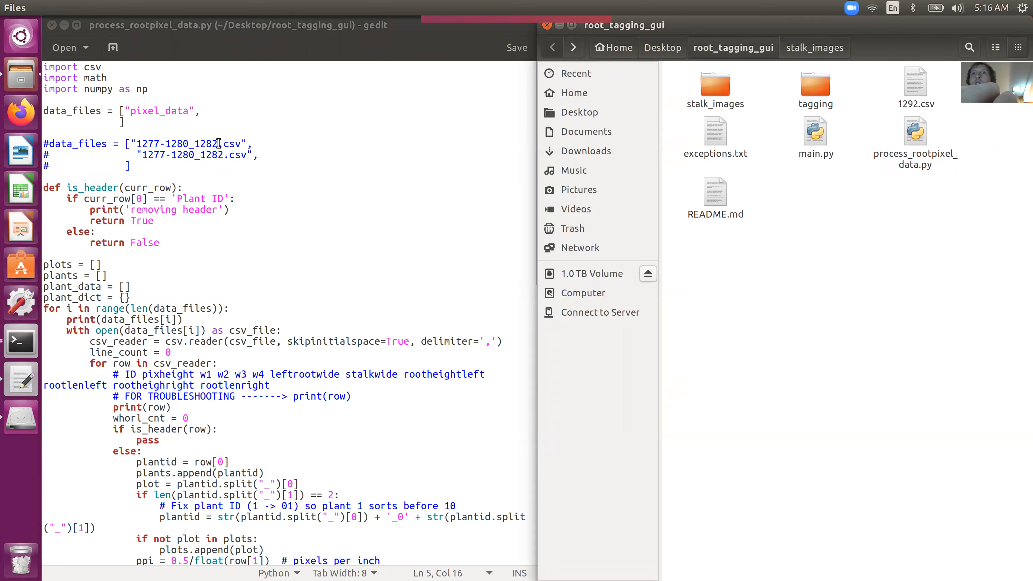
Step: Replace the pixel_data entry in the script's data_files list with "1292.csv" and save the script
double_click(186, 112)
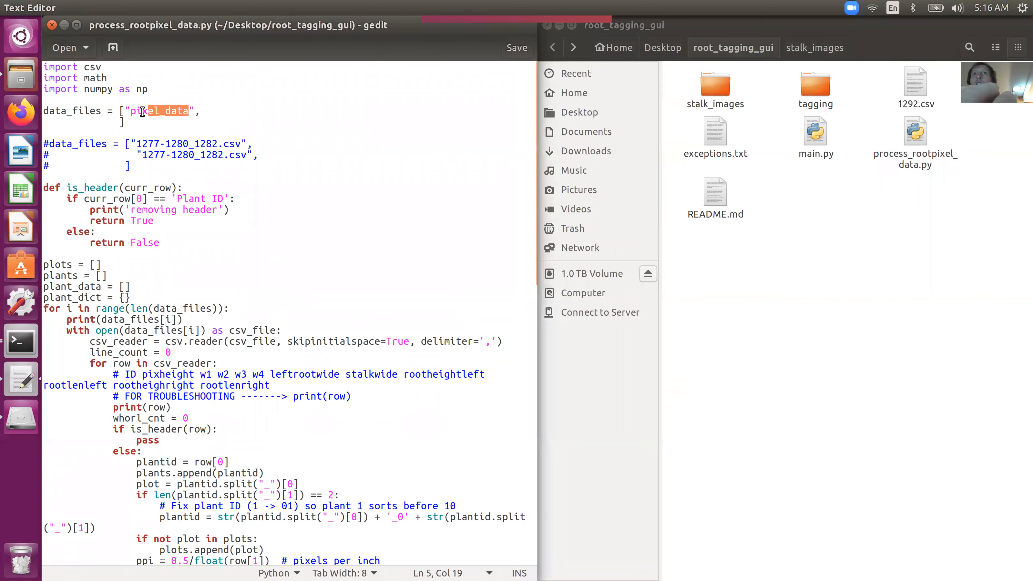
type("1292.csv")
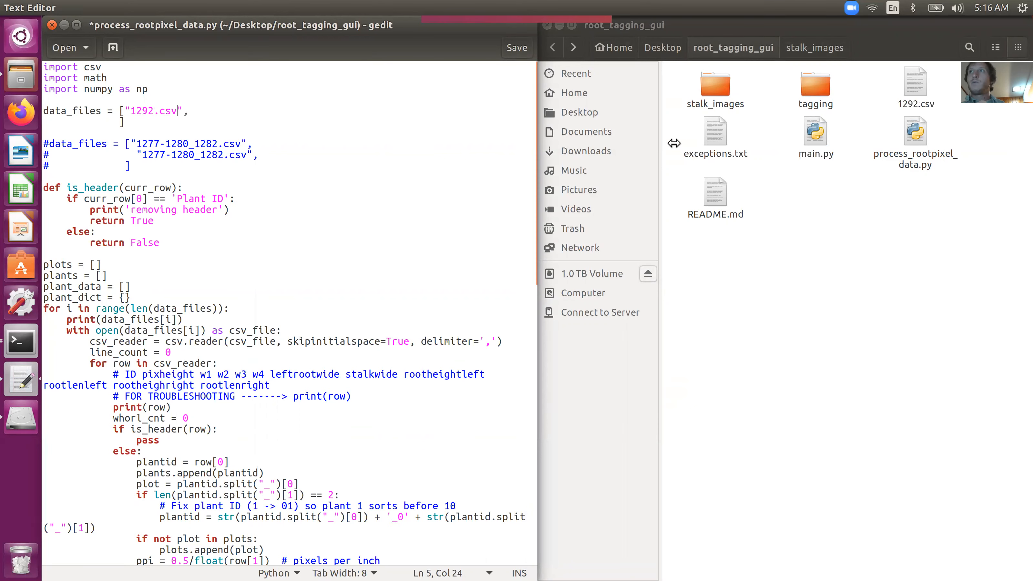
left_click(349, 182)
key("ctrl+s")
Step: Run process_rootpixel_data.py again in the terminal and check the plots processed and image data saved lines
left_click(13, 344)
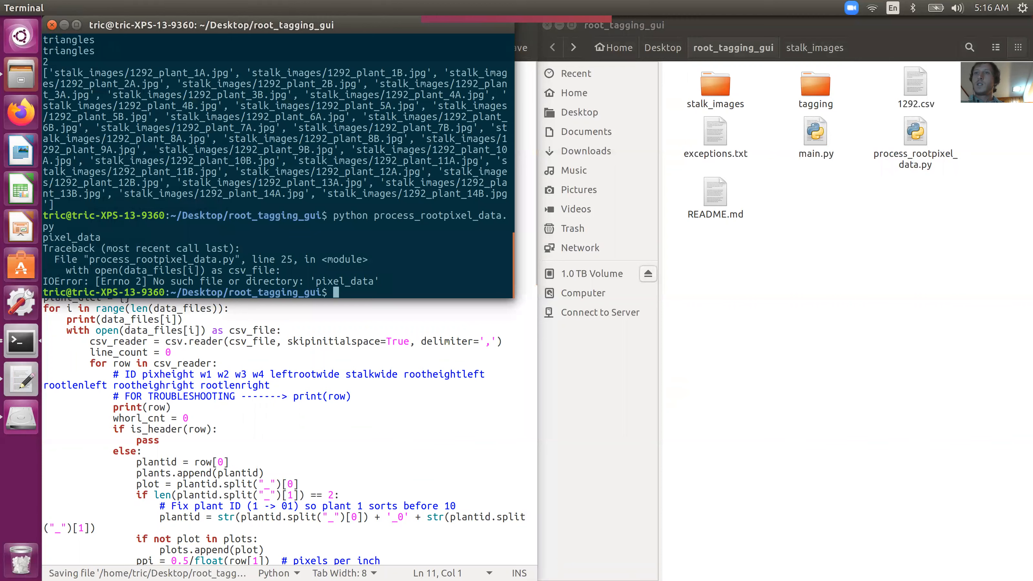
key("Up")
key("Return")
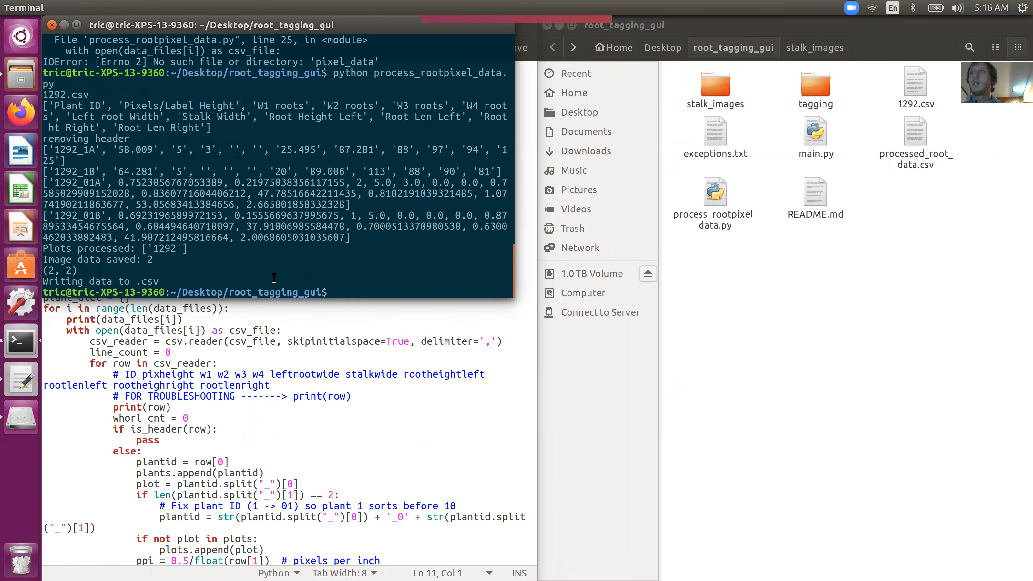
left_click_drag(153, 260, 29, 250)
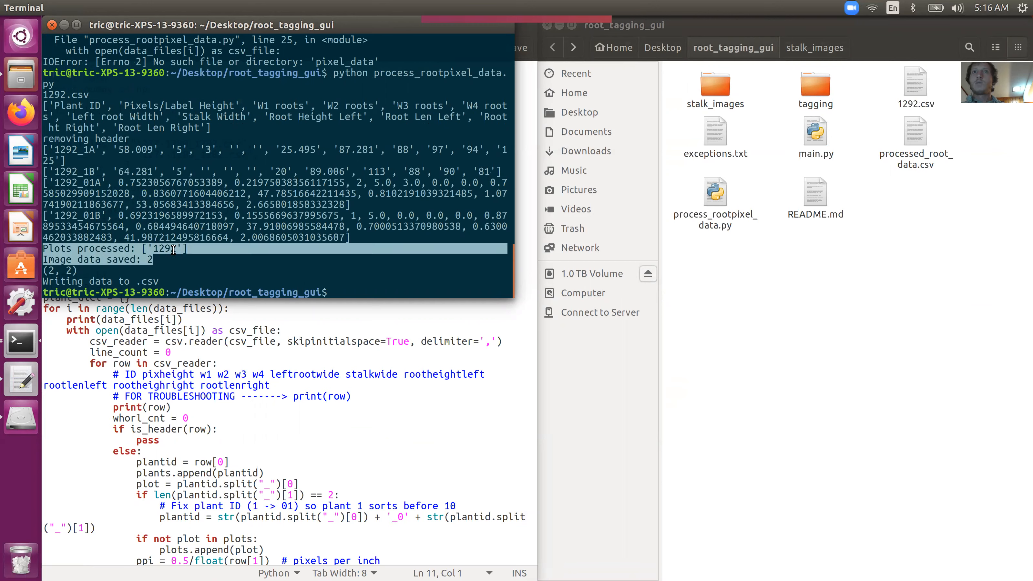
left_click(137, 262)
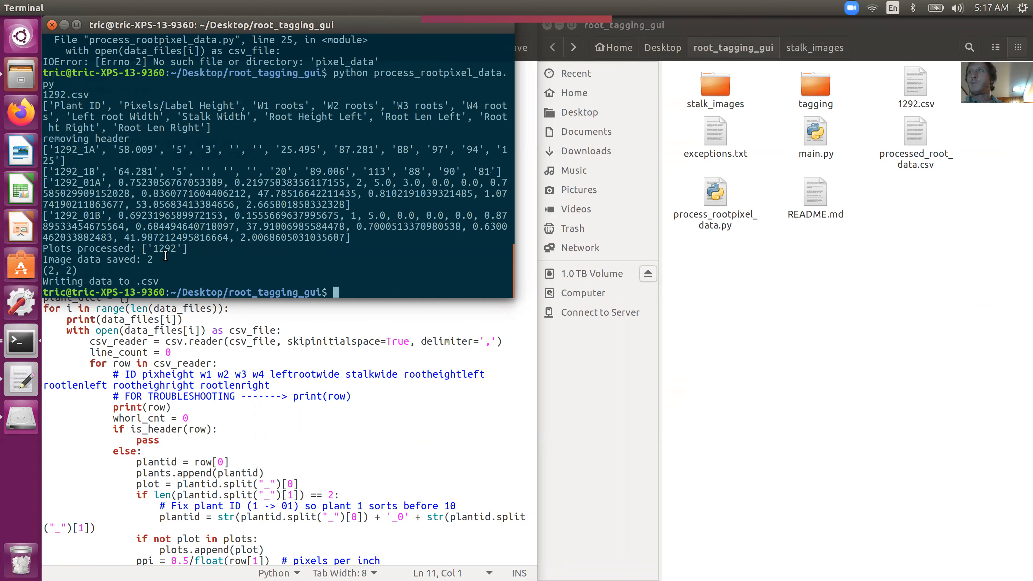
Step: Open processed_root_data.csv in LibreOffice Calc, accepting the text import settings
left_click(887, 271)
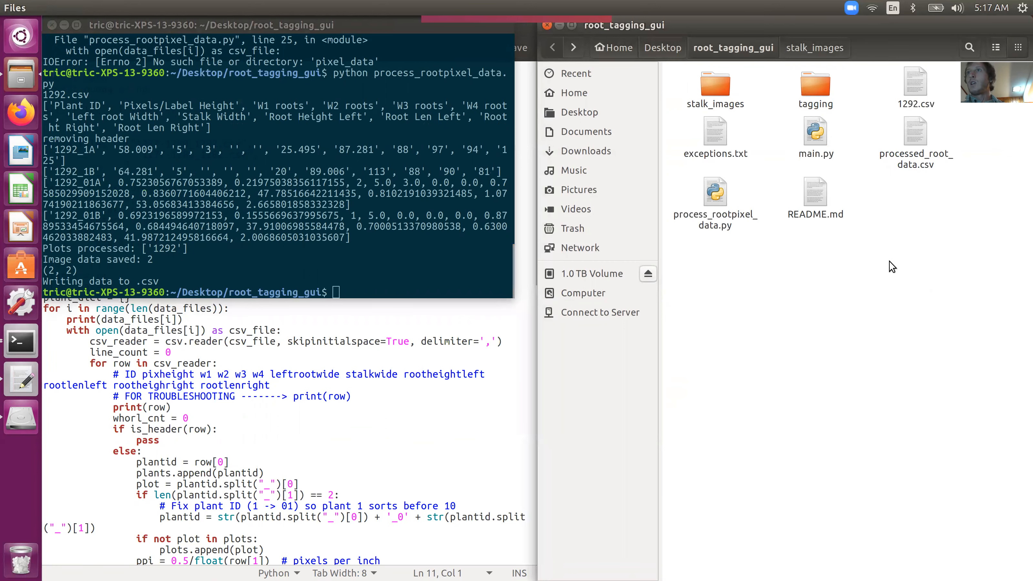
double_click(917, 164)
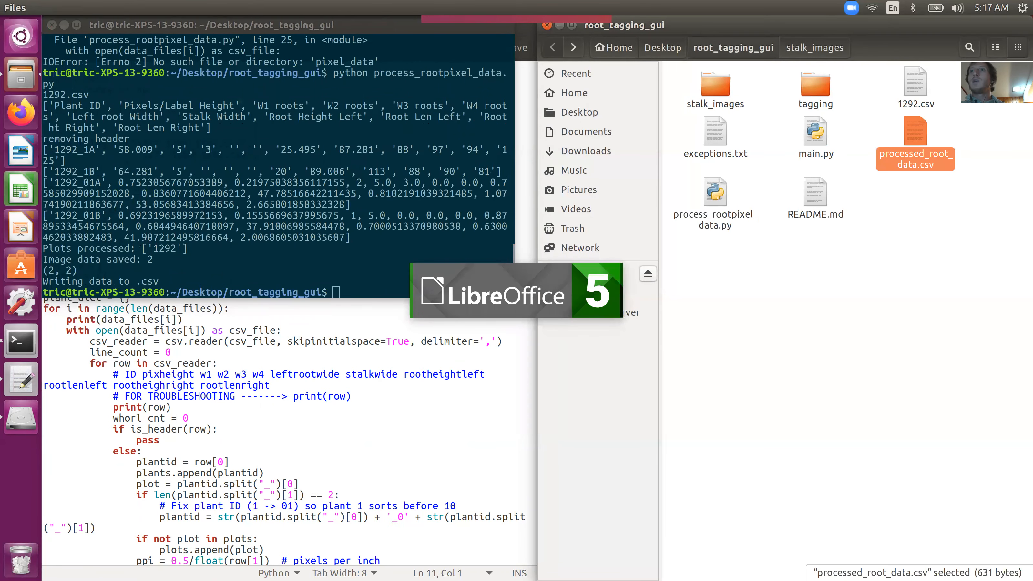
left_click(660, 445)
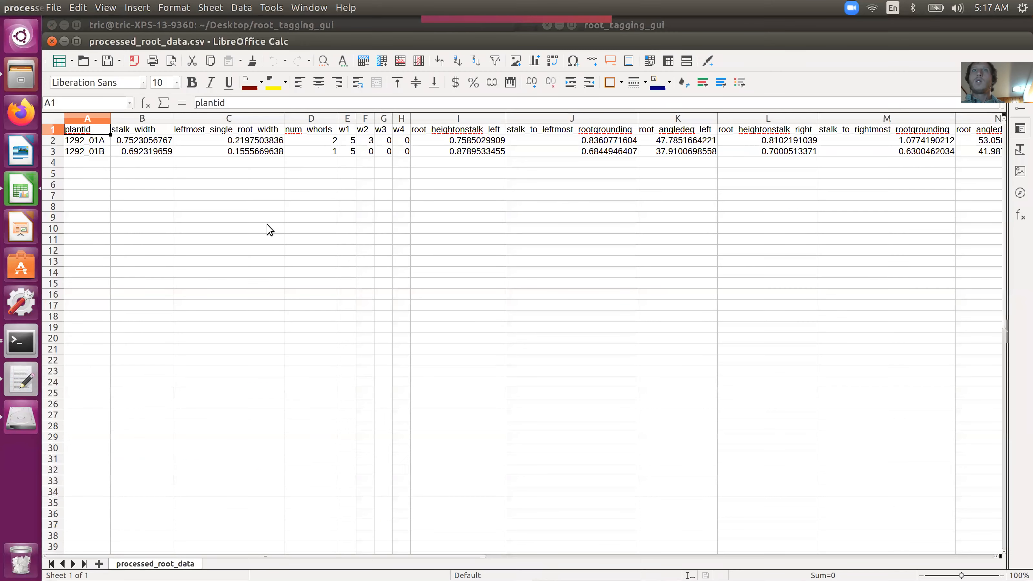
Step: Examine the plant IDs, stalk widths and leftmost single root widths in the processed data, then close the spreadsheet
left_click(195, 195)
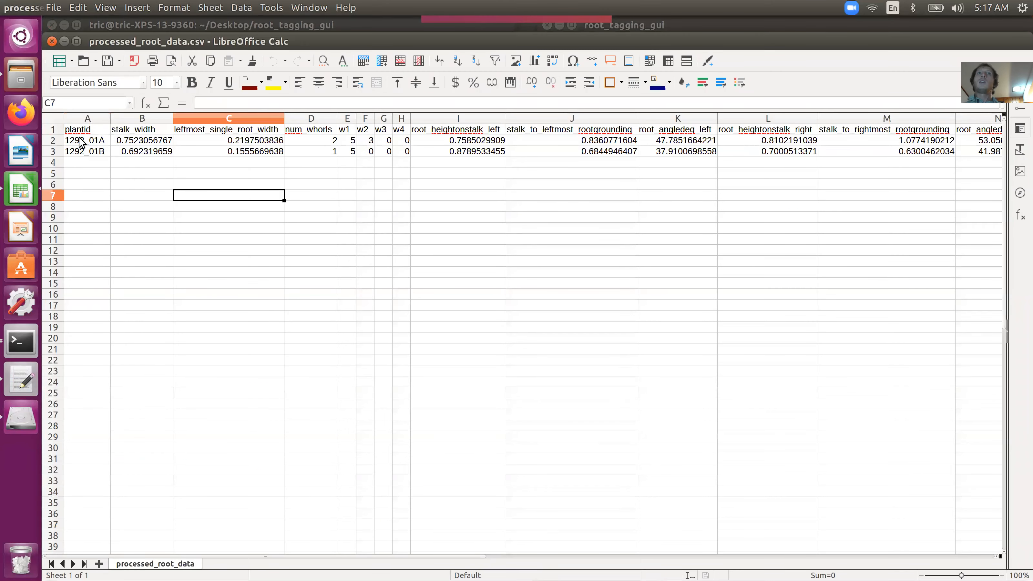
left_click_drag(79, 142, 81, 149)
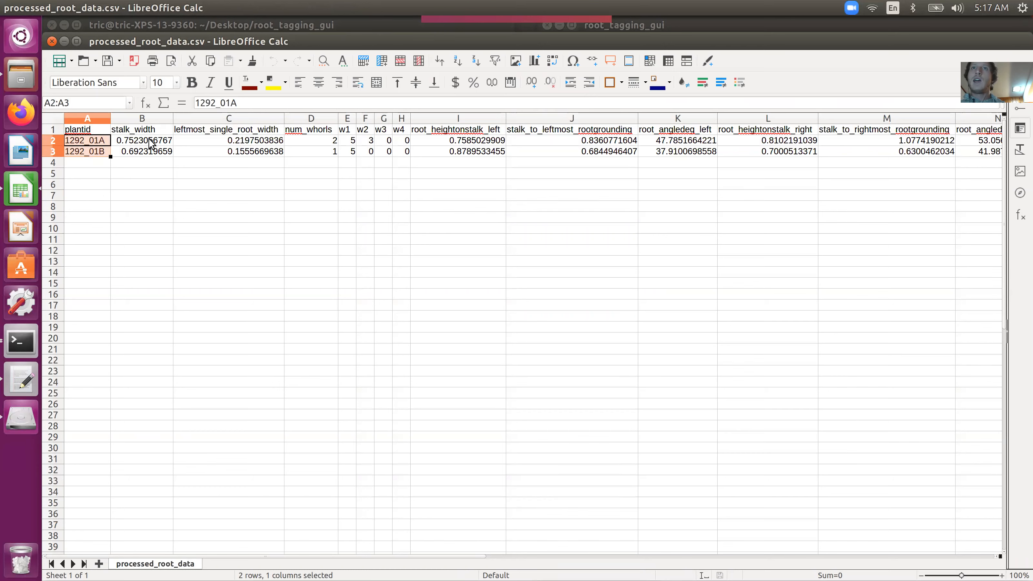
left_click_drag(158, 142, 158, 154)
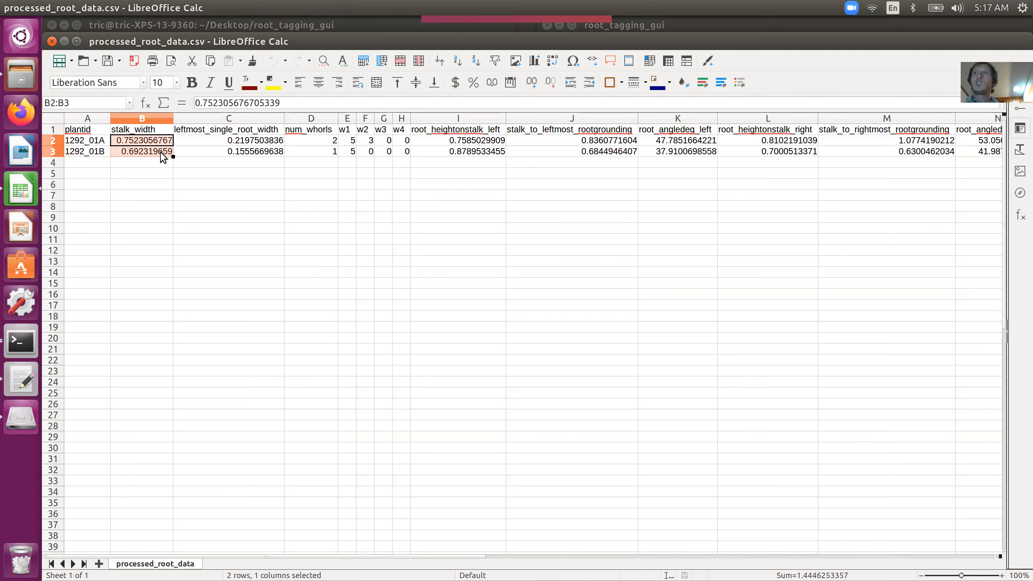
left_click(146, 142)
left_click_drag(150, 129, 248, 153)
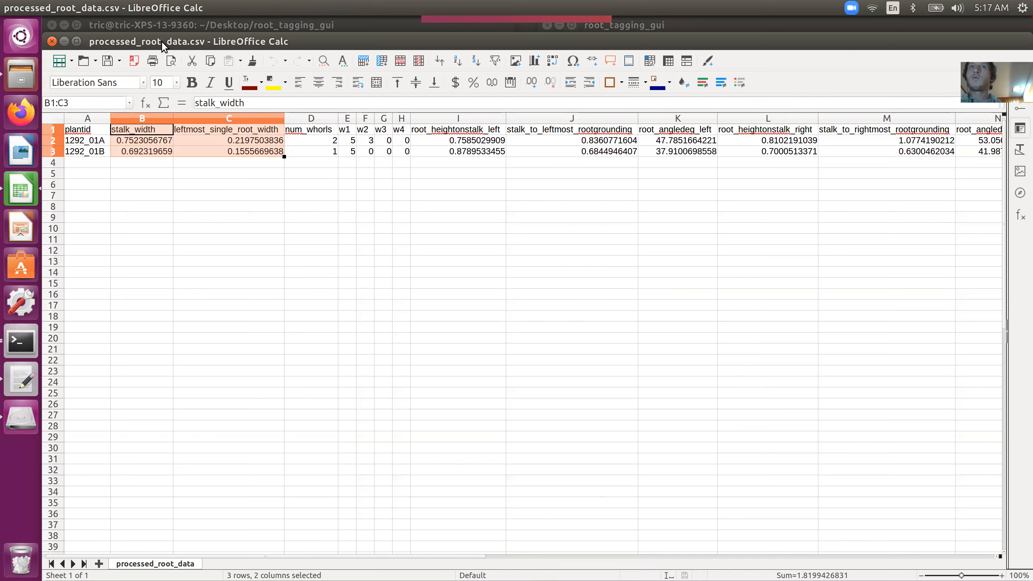
mouse_move(178, 39)
left_mouse_down()
mouse_move(268, 59)
mouse_move(168, 57)
left_mouse_up()
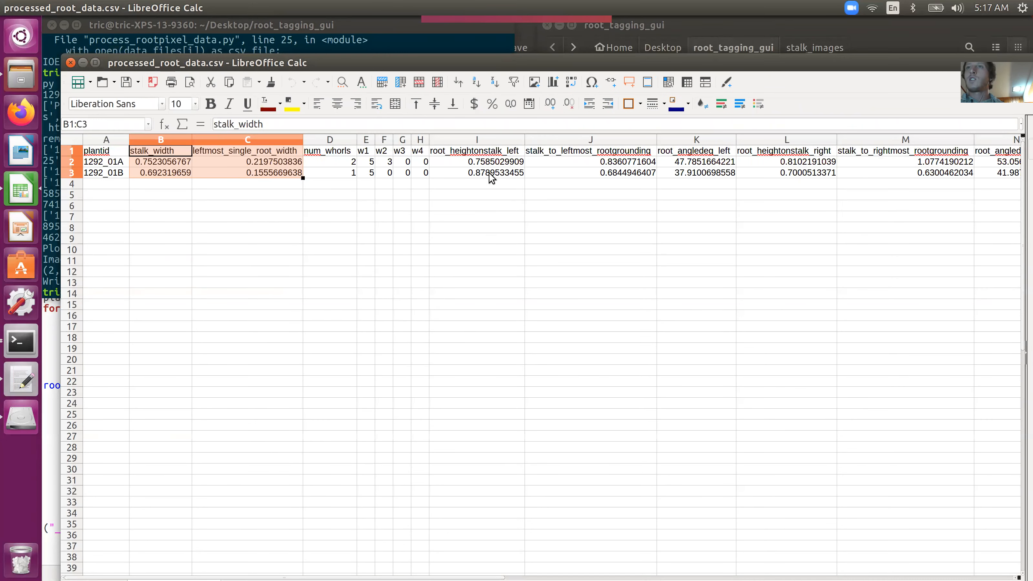
left_click(70, 63)
left_click(812, 310)
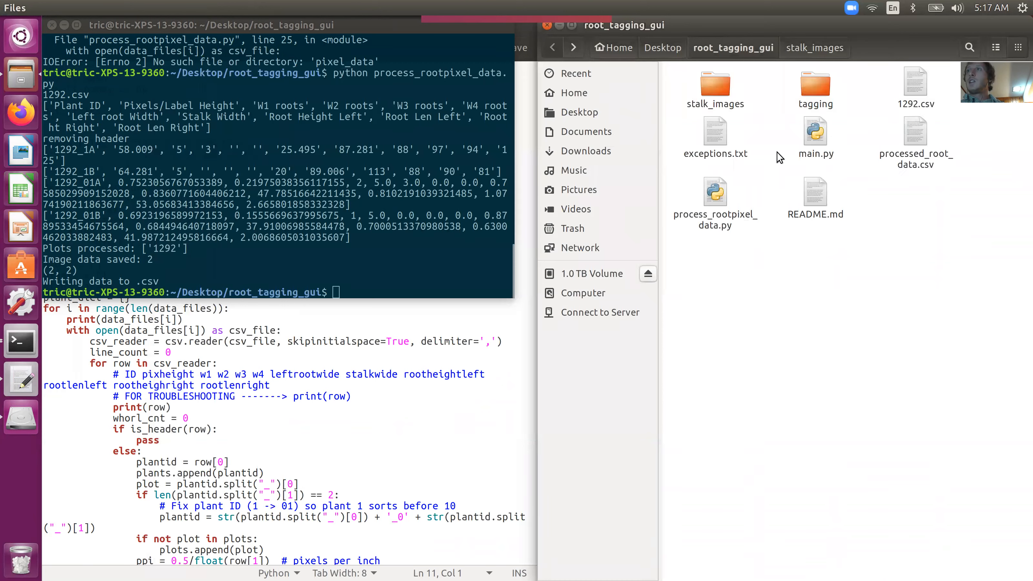
left_click(917, 88)
left_click(915, 134)
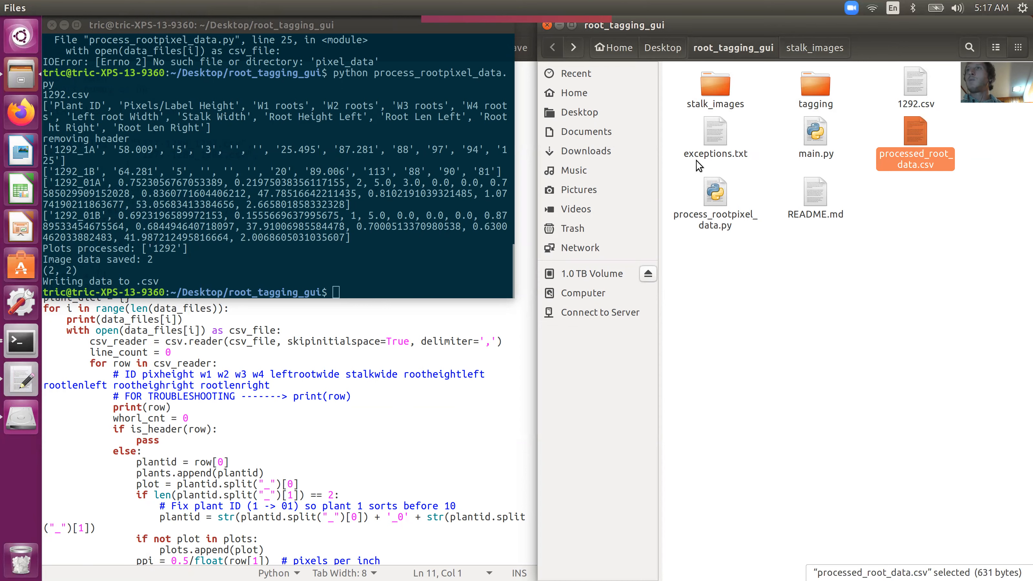
left_click(921, 102)
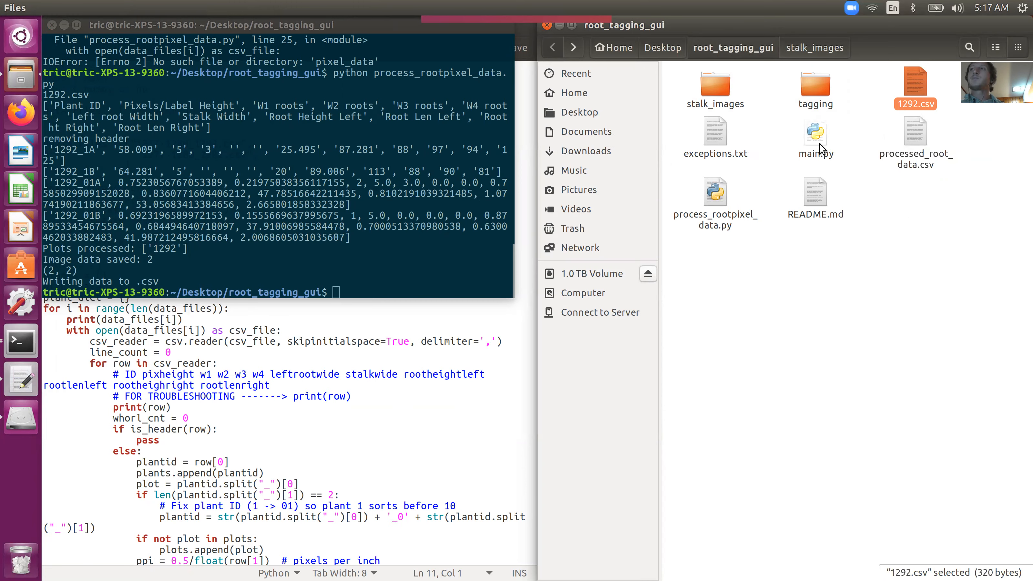
Step: Delete all the 1292 plant images, from 1292_plant_1A.jpg to 1292_plant_14B.jpg, from the stalk_images folder
double_click(716, 96)
left_click(725, 98)
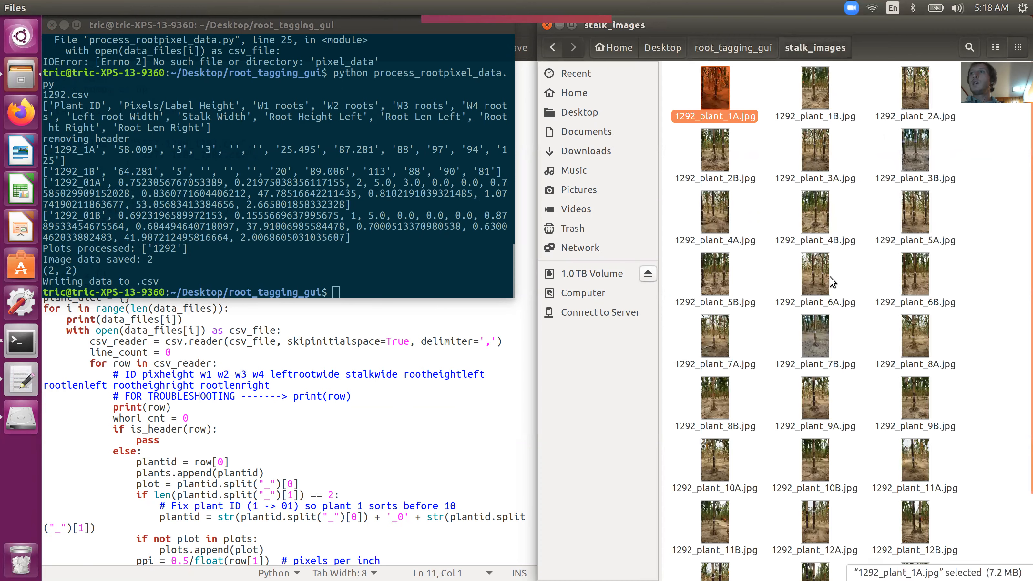
scroll(832, 310, "down", 3)
left_click(709, 533, "shift")
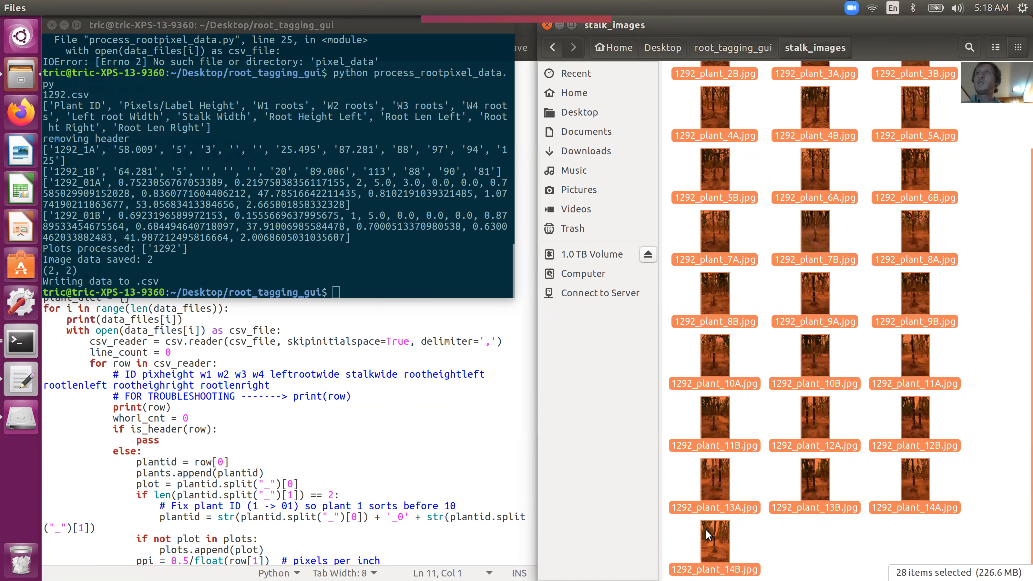
key("Delete")
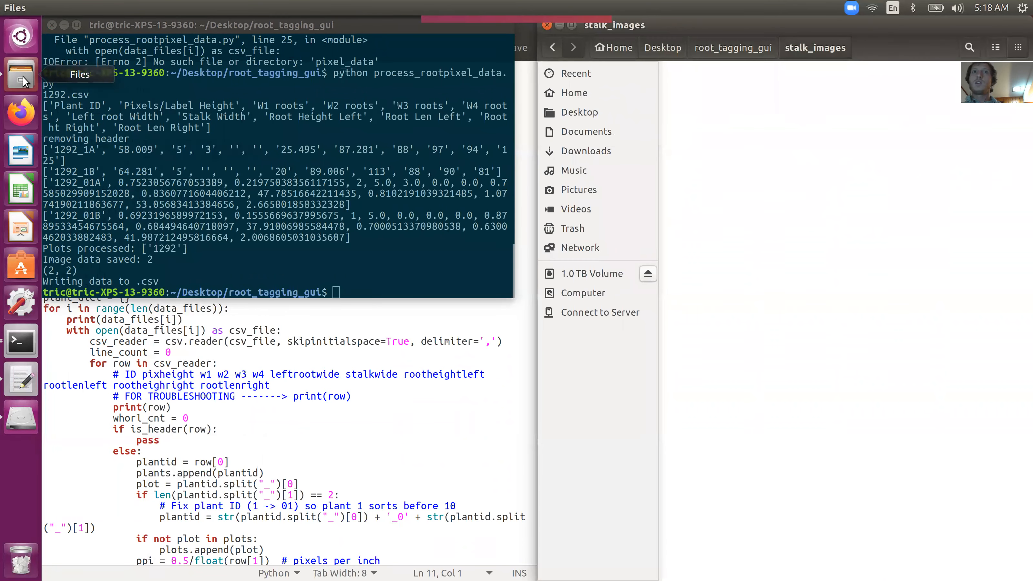
Step: Minimize the terminal and script windows, and open the 2019-09-05_1270 folder inside 2019_raw_images
left_click(64, 25)
left_click(64, 25)
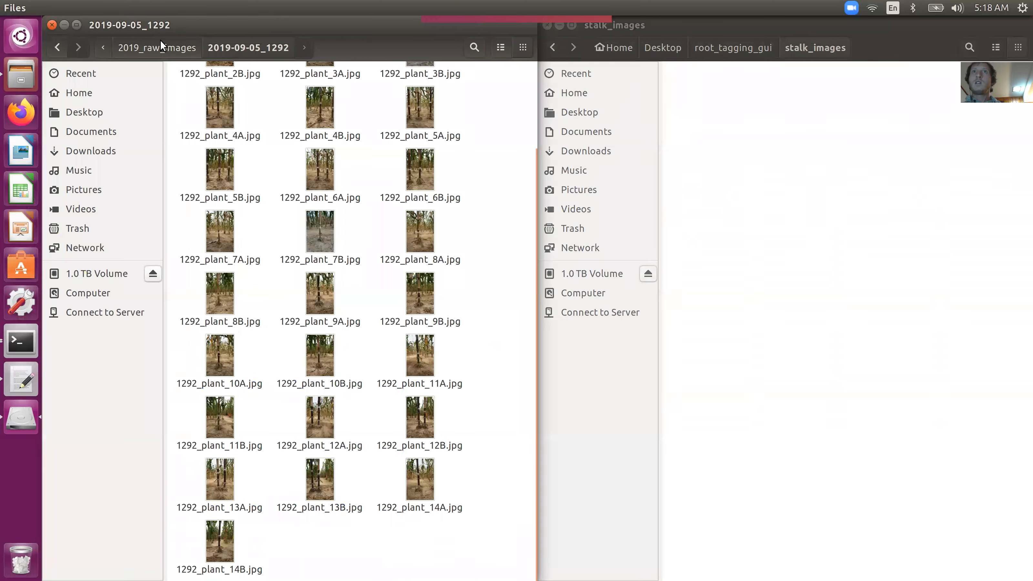
left_click(158, 47)
double_click(320, 151)
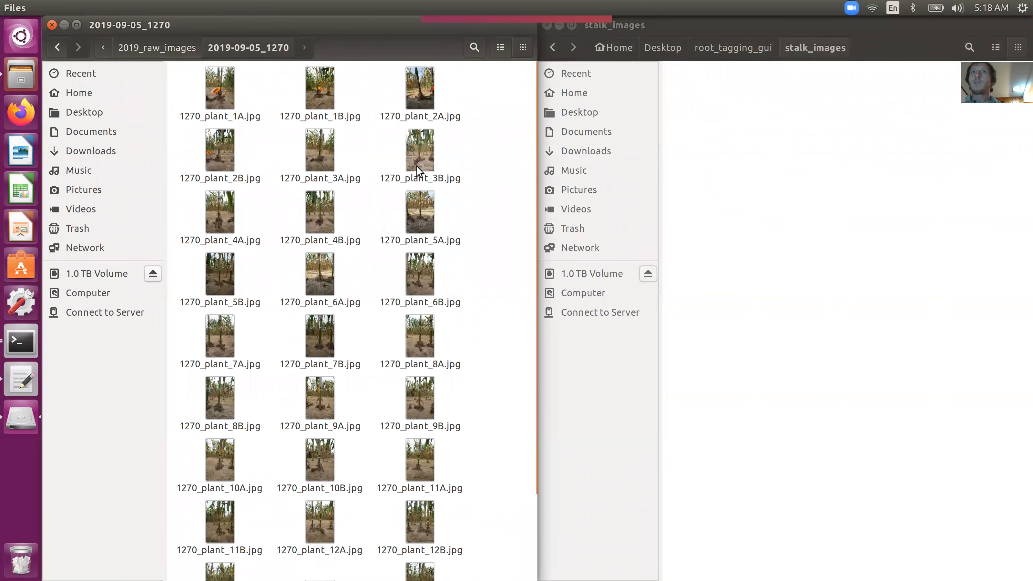
Step: Copy 1270_plant_1A.jpg through 1270_plant_8A.jpg into the stalk_images folder and return to the root_tagging_gui folder
left_click(213, 100)
left_click(429, 349, "shift")
left_click_drag(430, 350, 825, 342)
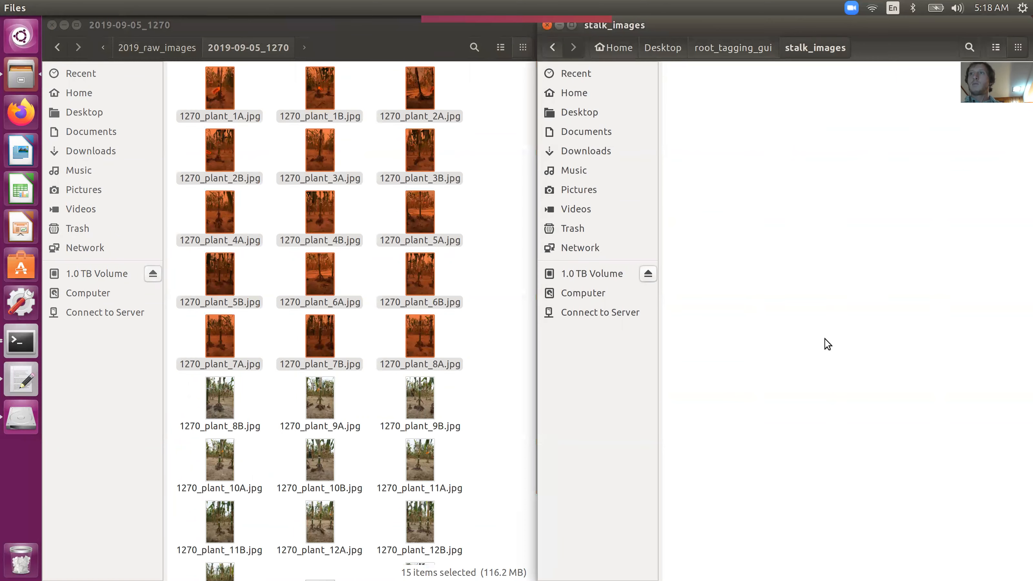
left_click(724, 45)
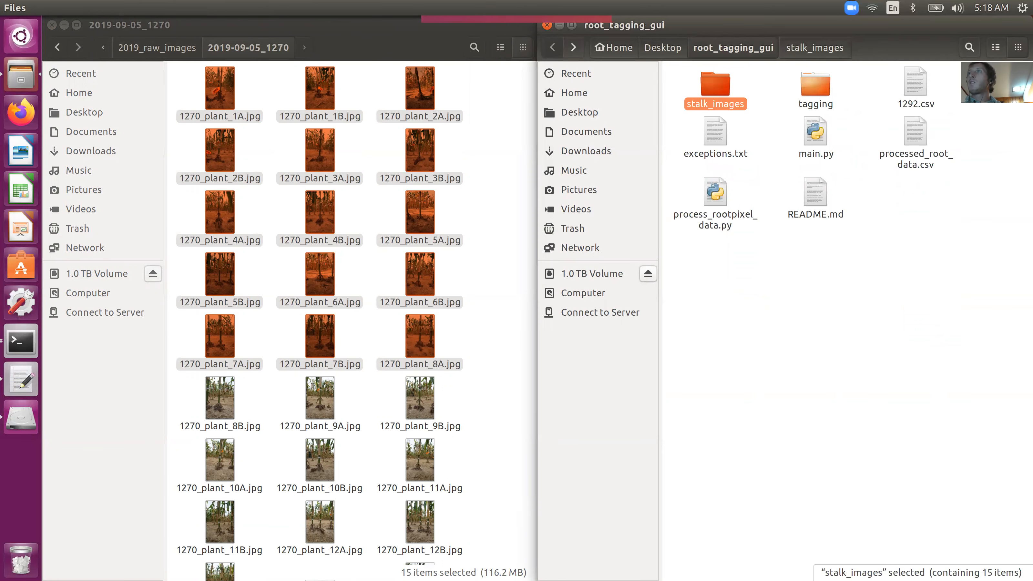